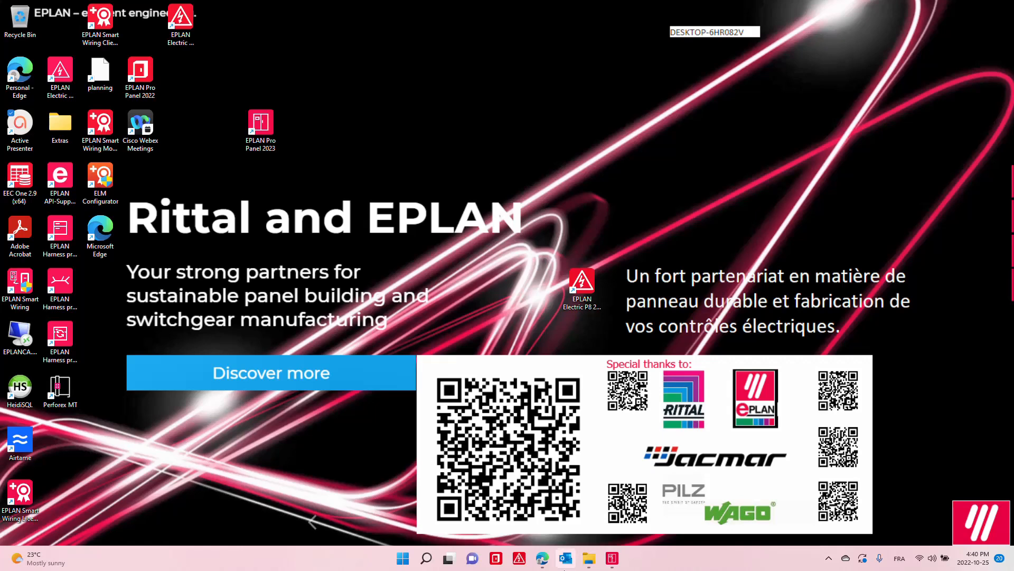
Step: Check the EPLAN Cloud dashboard, switch to EPLAN Pro Panel and orbit the 3D enclosure to a more frontal view
left_click(544, 564)
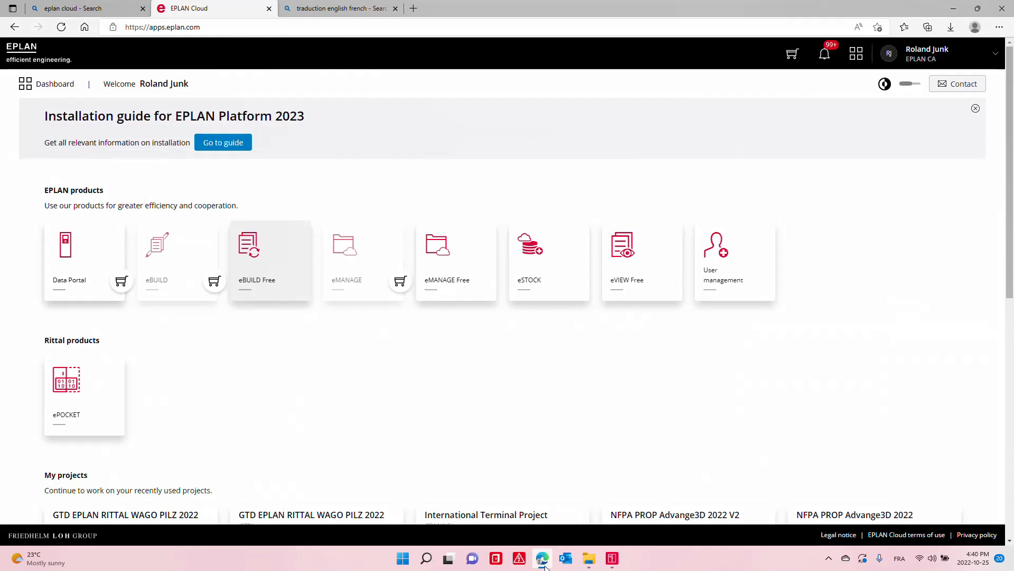
left_click(616, 561)
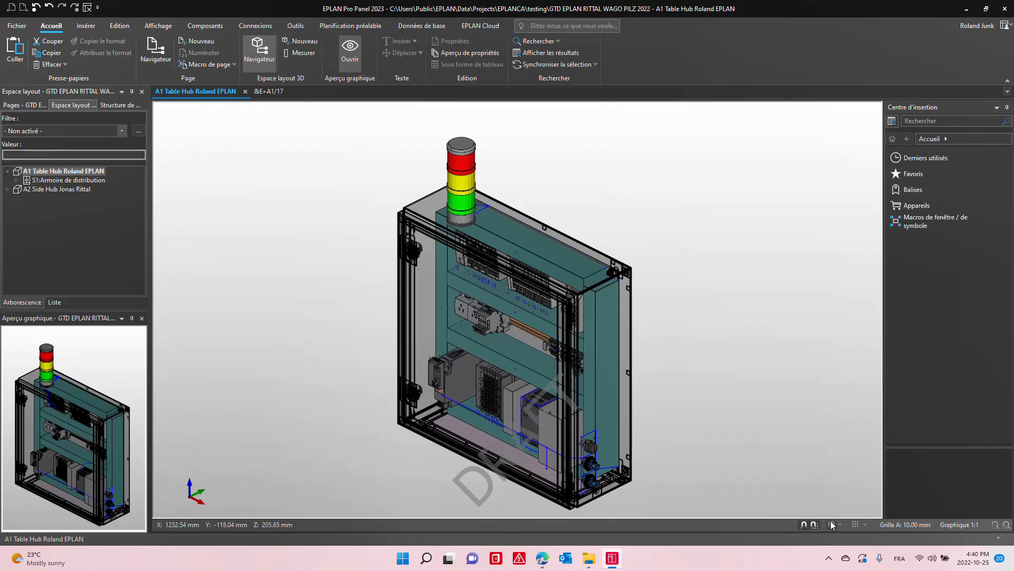
left_click_drag(644, 443, 669, 414)
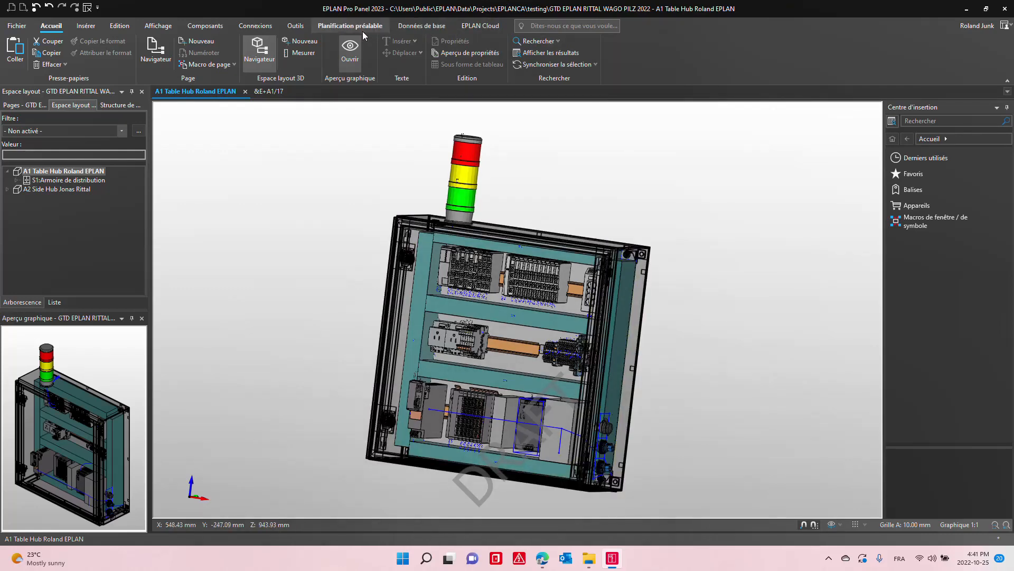
Step: Browse the parts management database down to the component groups under Électrotechnique, and close it
left_click(422, 26)
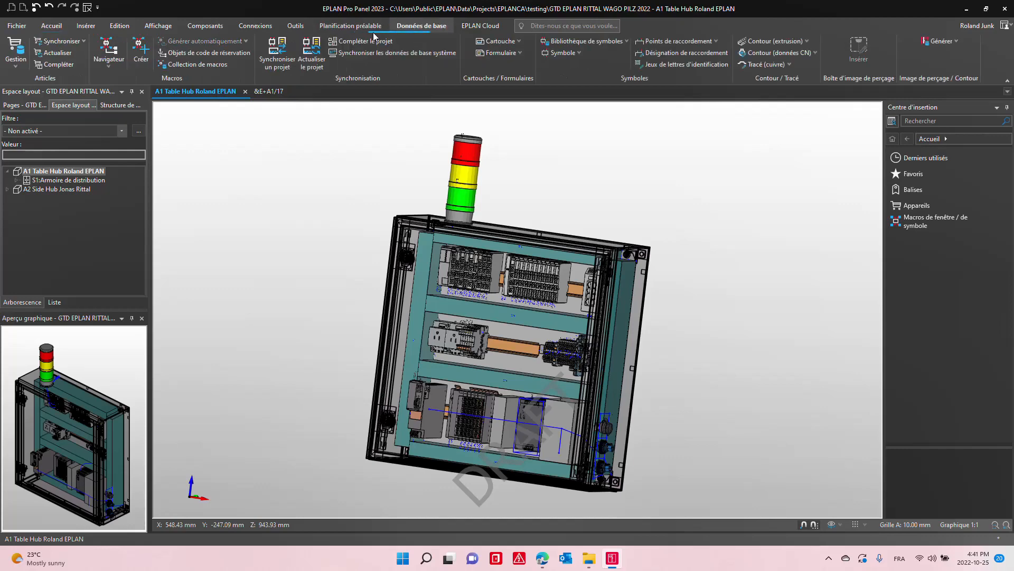
left_click(16, 50)
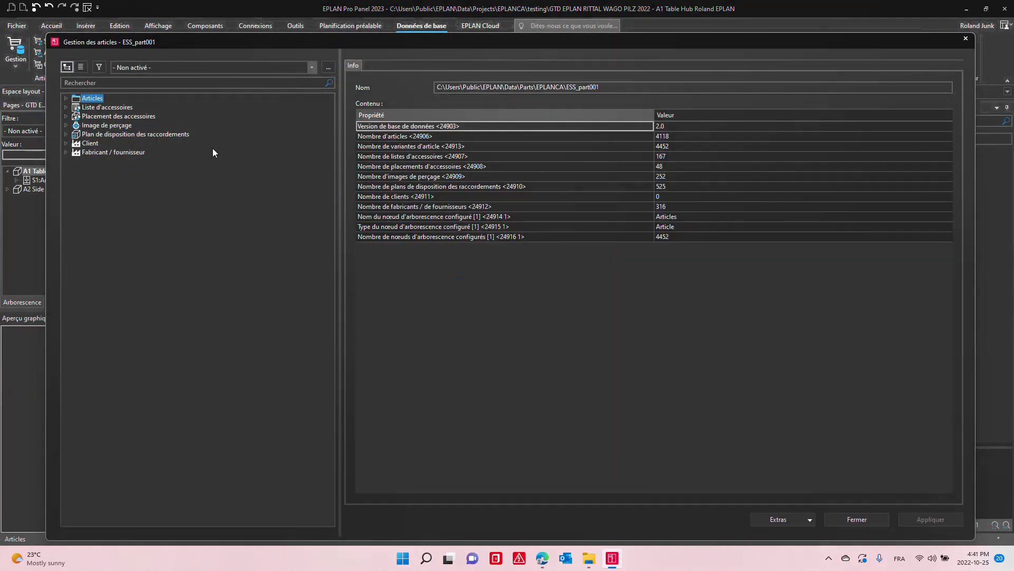
double_click(87, 99)
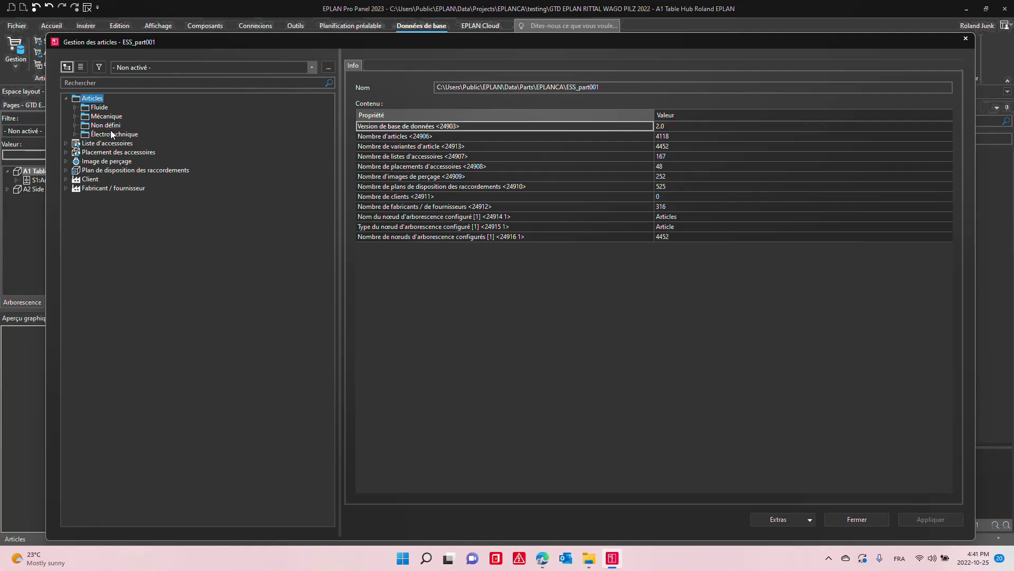
left_click(100, 108)
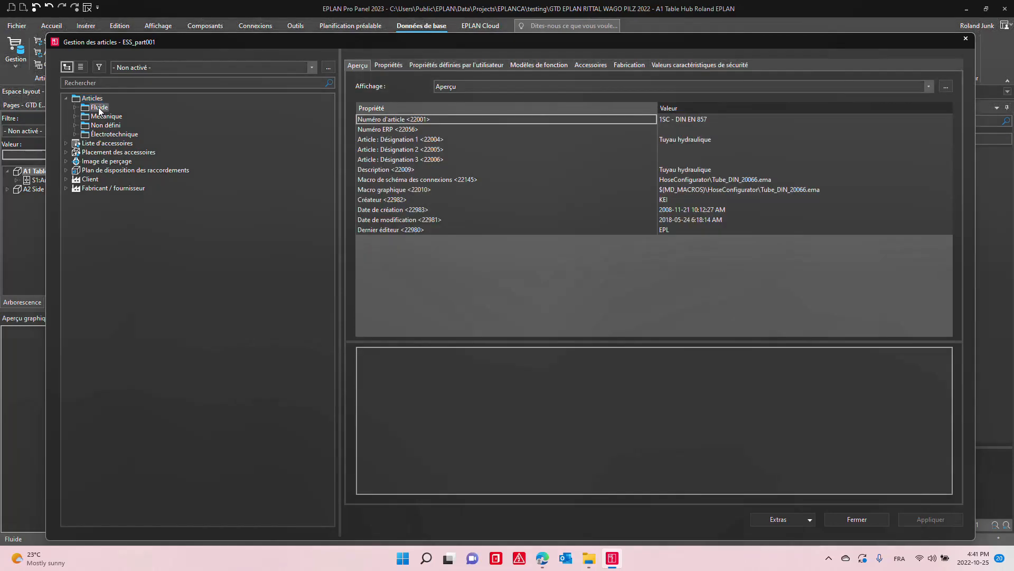
double_click(117, 134)
double_click(126, 144)
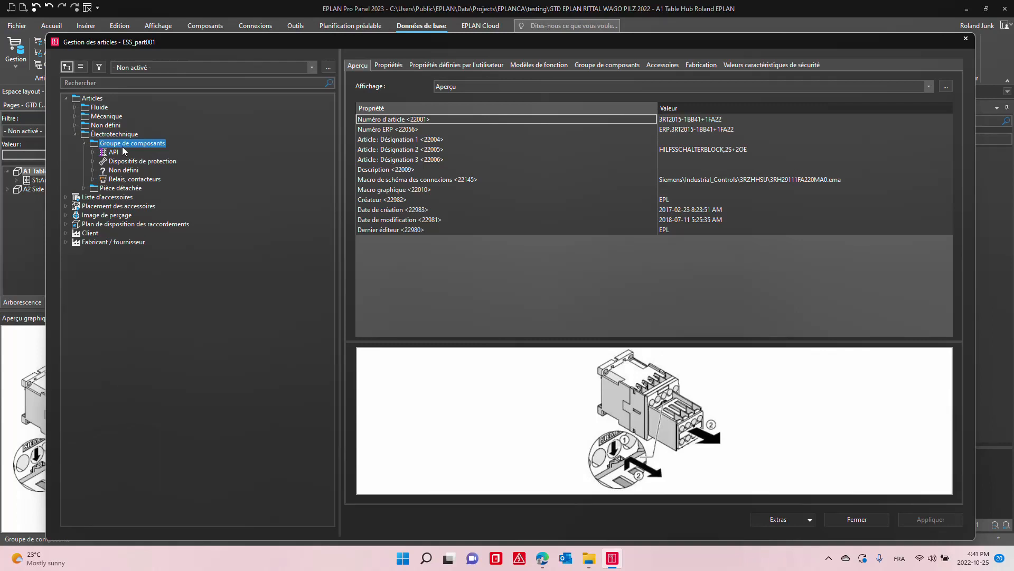
left_click(857, 519)
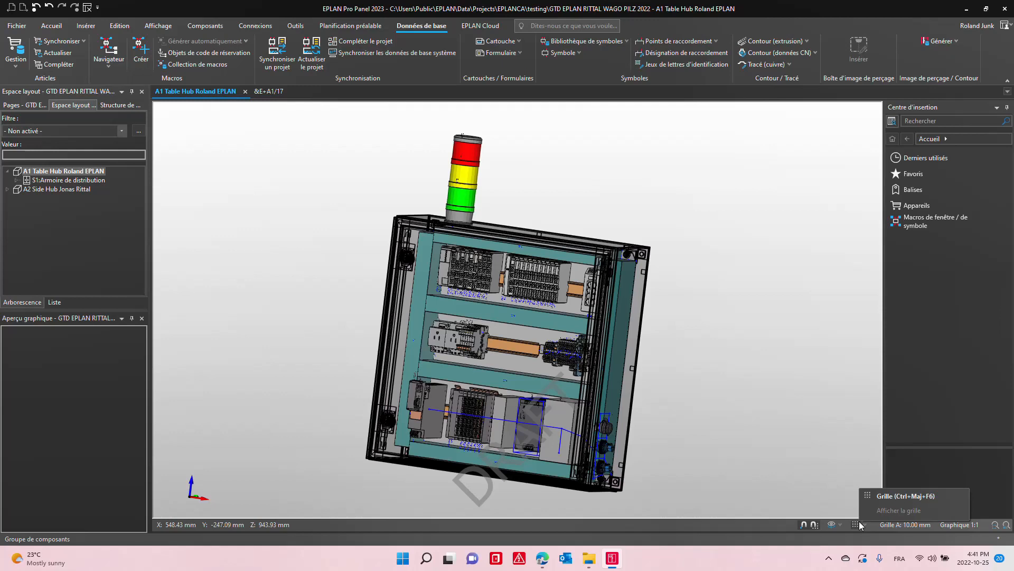
Step: Open the Data Portal inside EPLAN Pro Panel and search its parts list for 1489
left_click(480, 25)
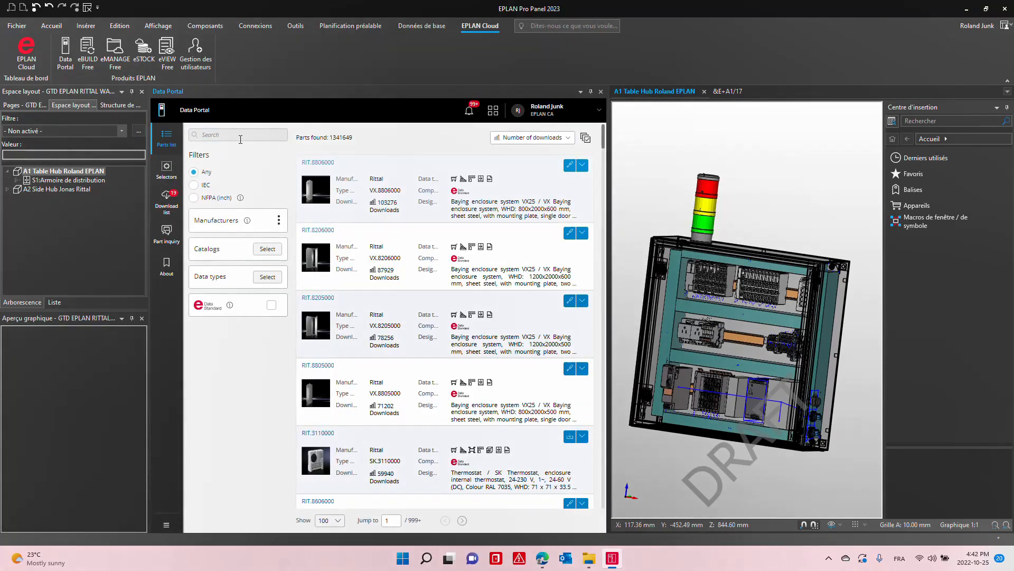
left_click(232, 136)
type("1489")
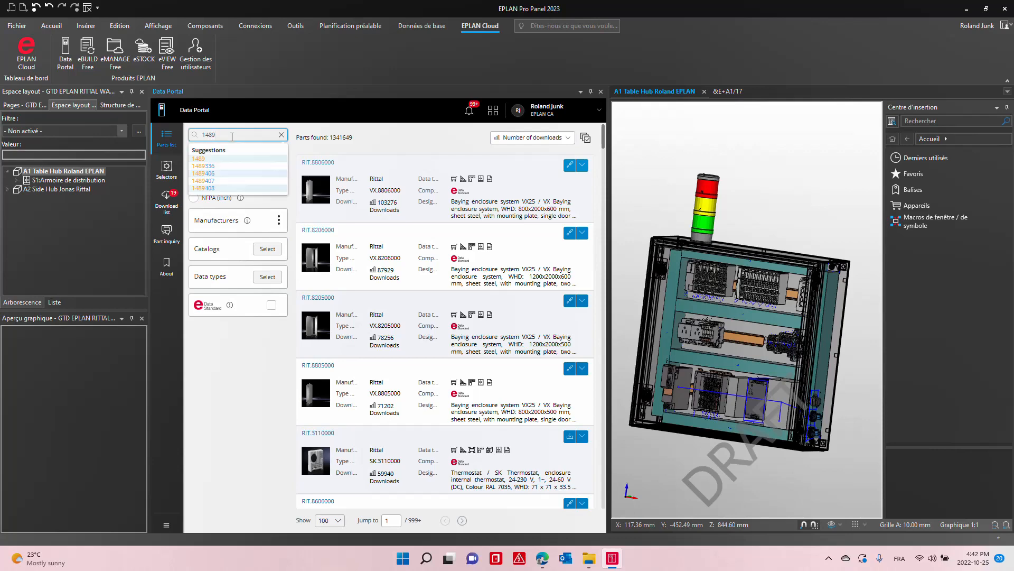
key("Return")
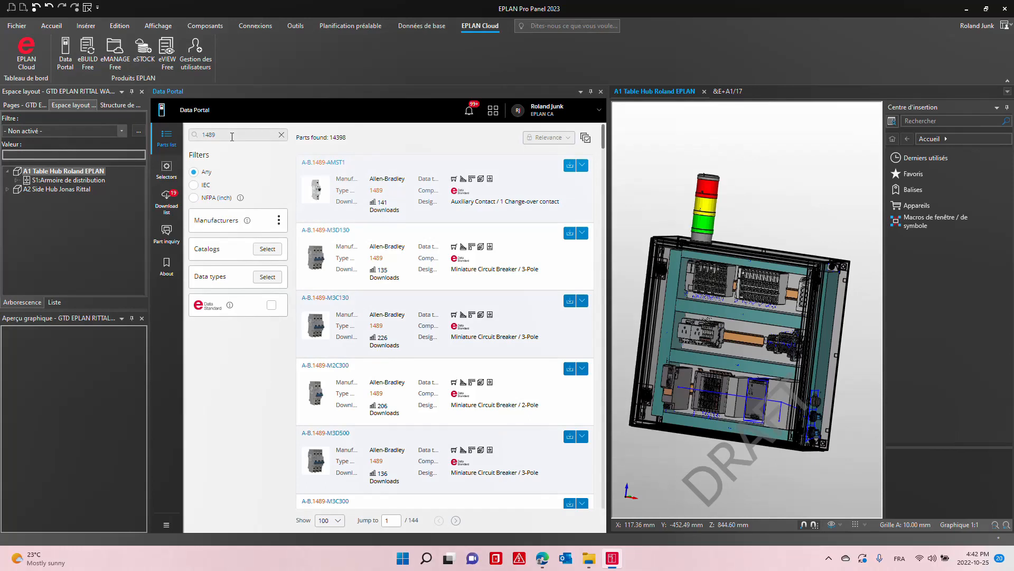
Step: Download and import part A-B.1489-AMST1 into the parts database, and close the Data Portal
left_click(577, 169)
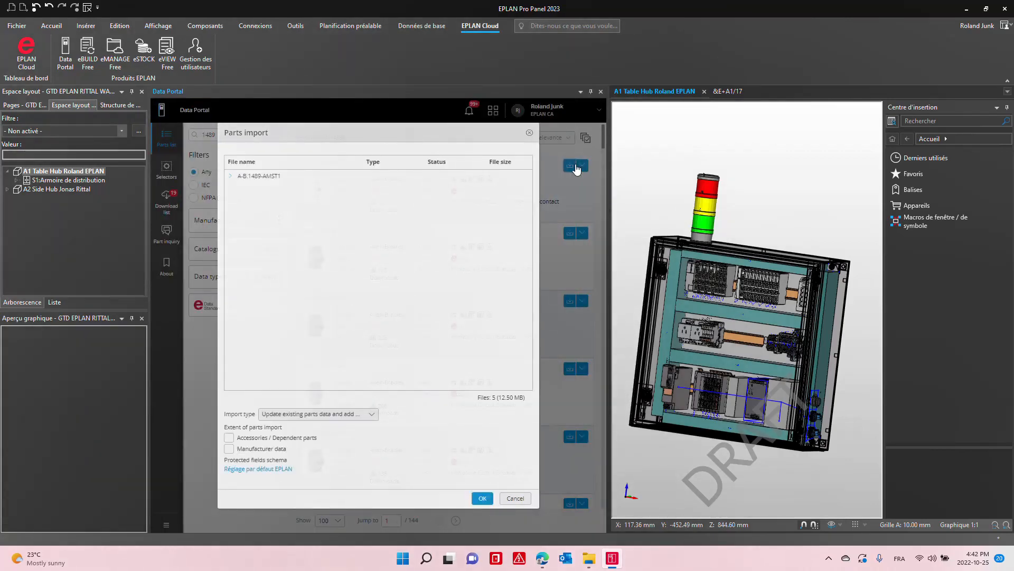
left_click(265, 438)
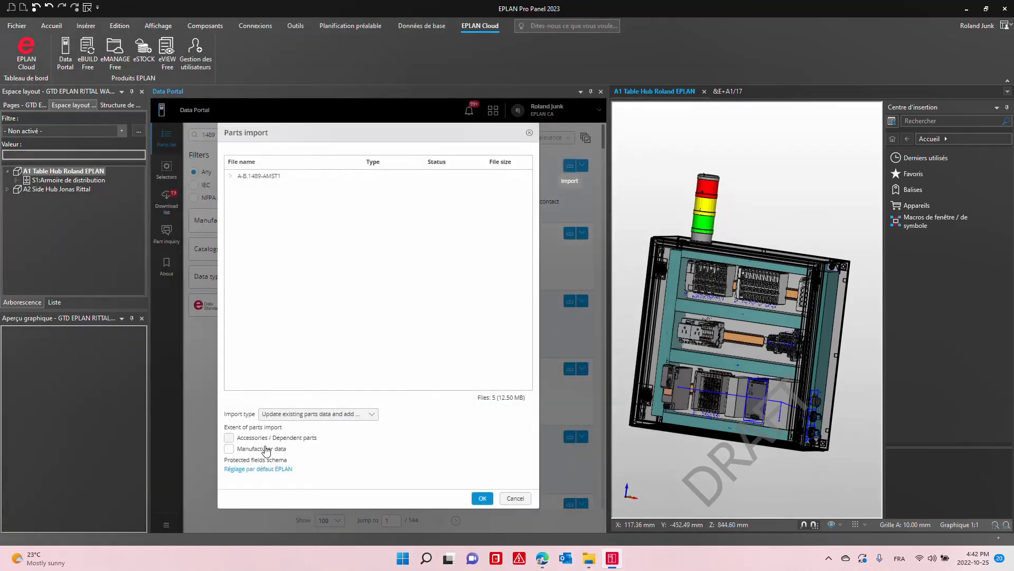
left_click(264, 449)
left_click(481, 500)
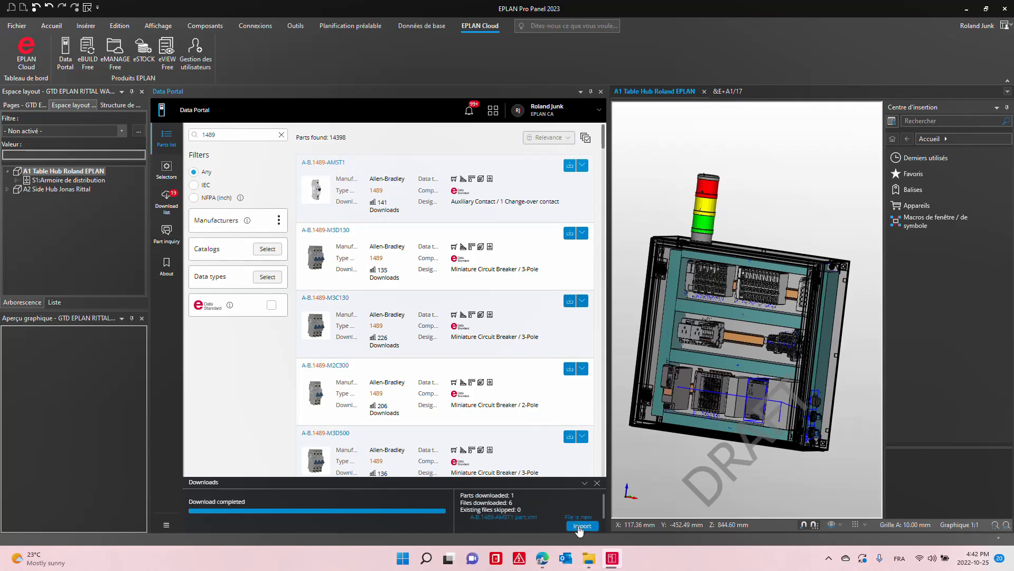
left_click(581, 527)
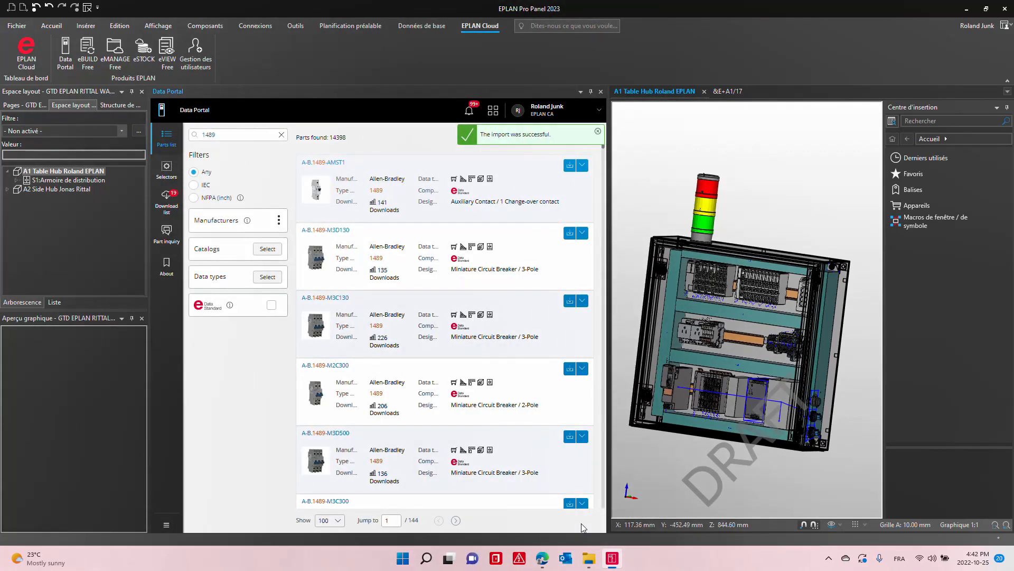
left_click(601, 91)
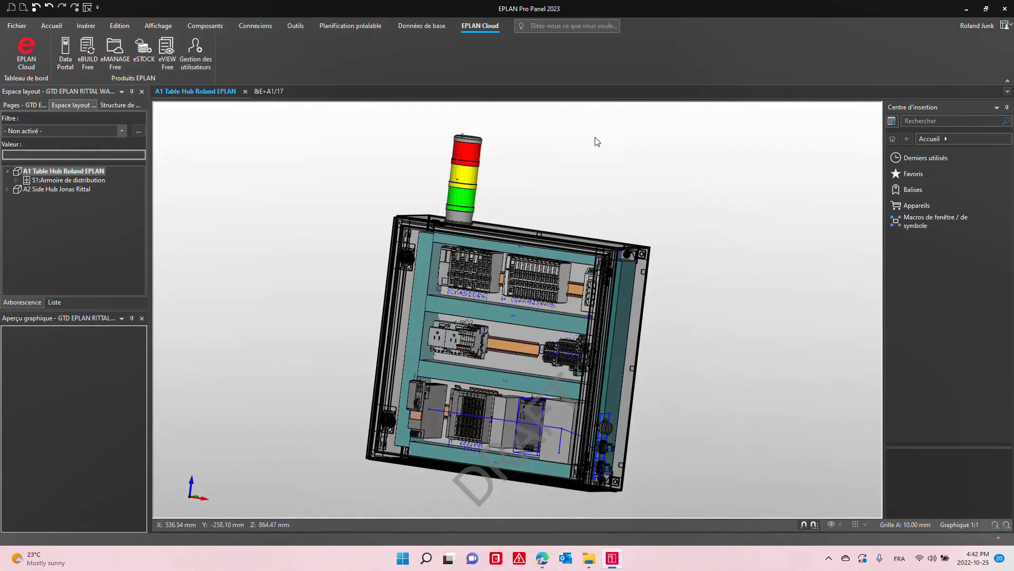
Step: Switch to EPLAN Cloud in the browser and open eSTOCK
key("super+Tab")
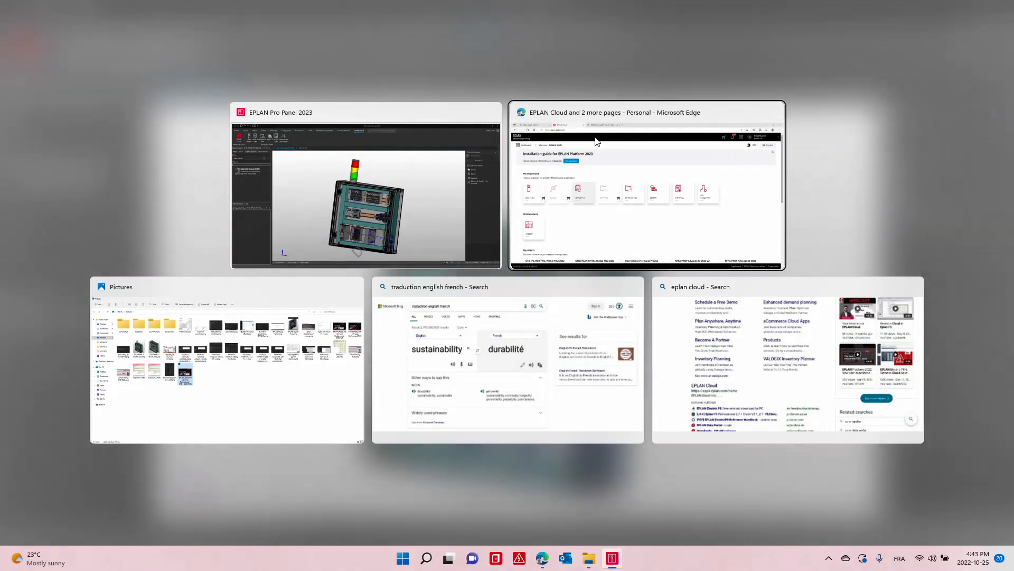
left_click(596, 142)
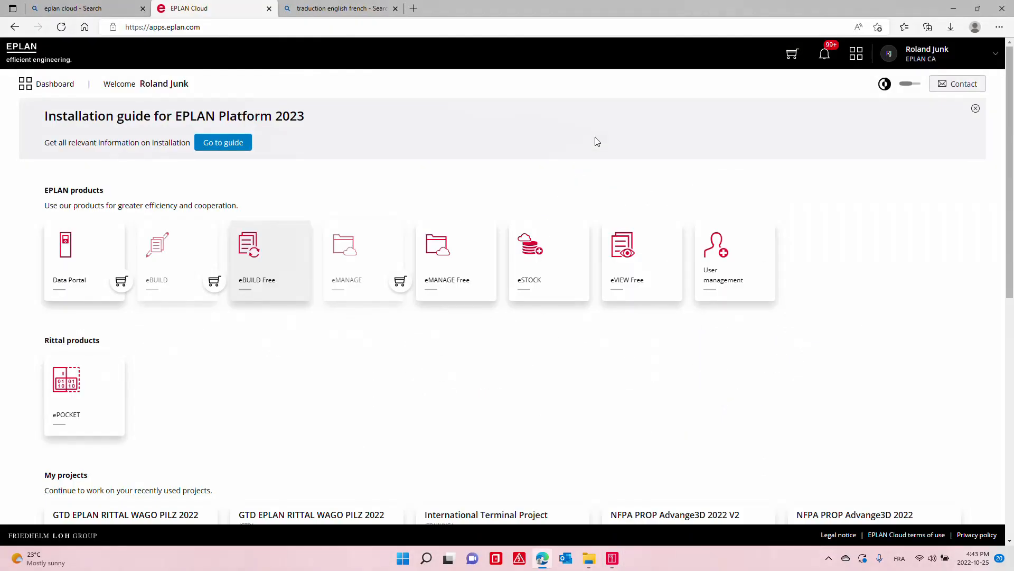
left_click(535, 256)
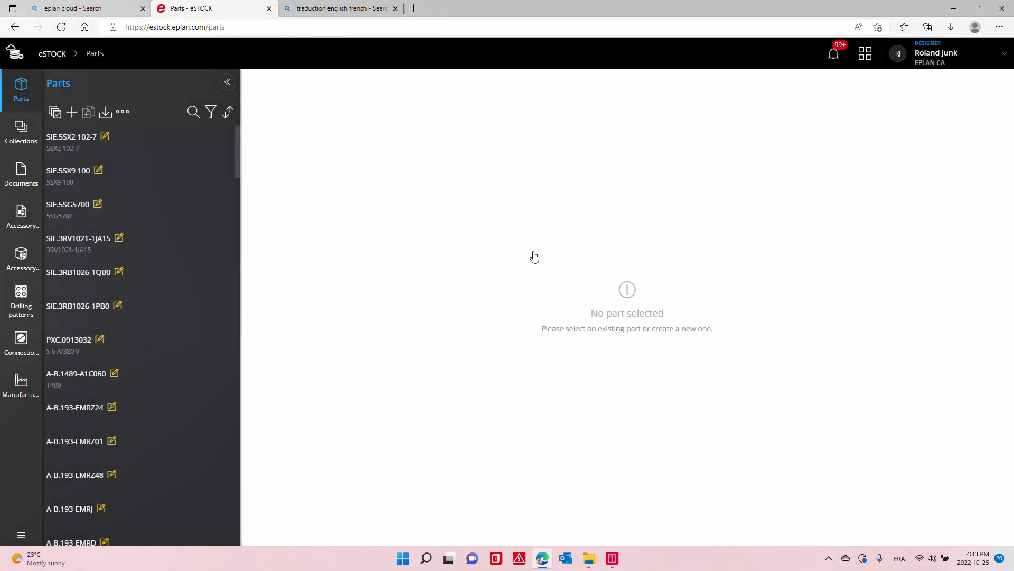
Step: In User management, review the eSTOCK role options for the third listed user, keeping Designer selected
left_click(865, 53)
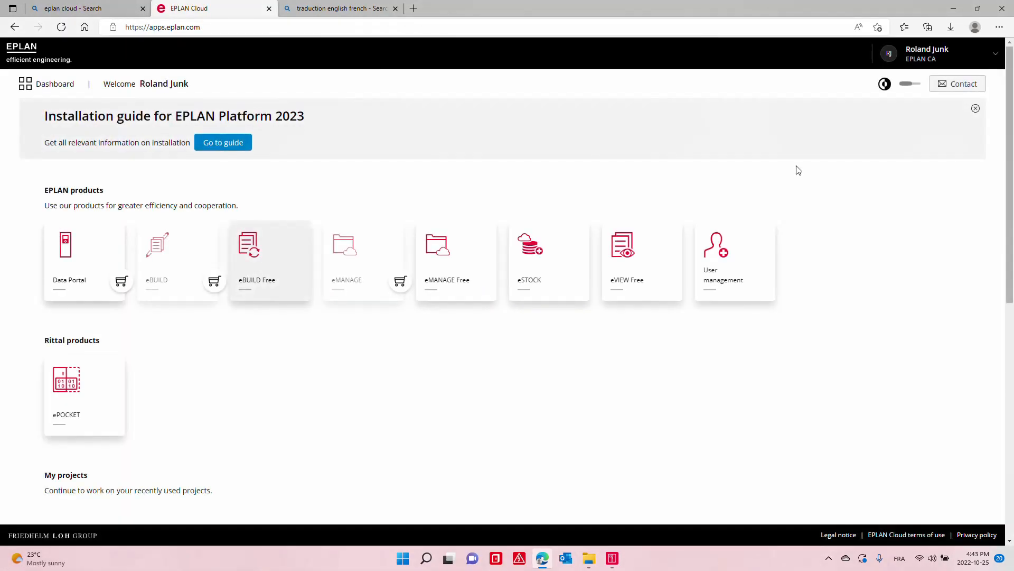
left_click(724, 270)
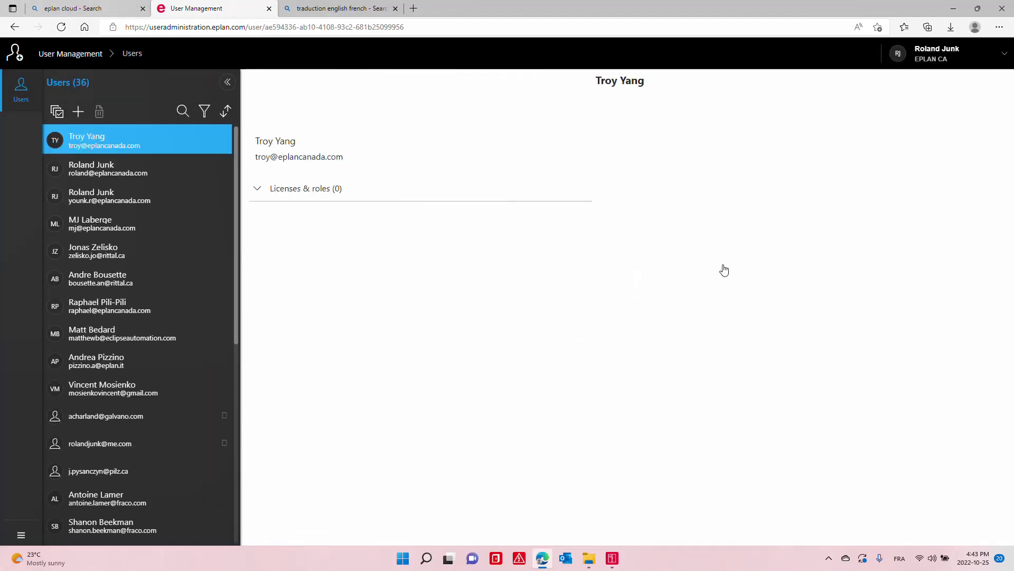
left_click(116, 196)
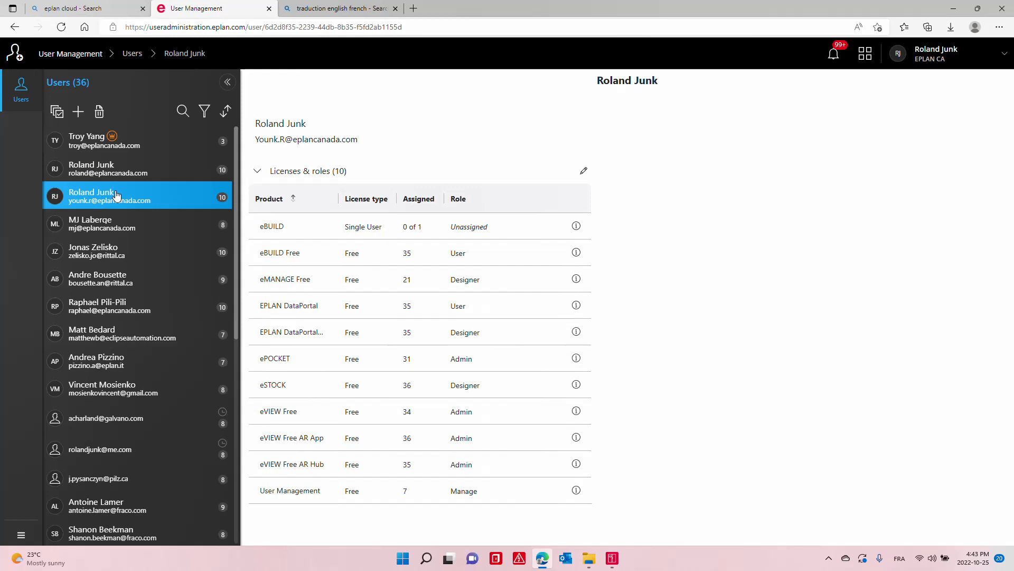
left_click(478, 388)
left_click(583, 171)
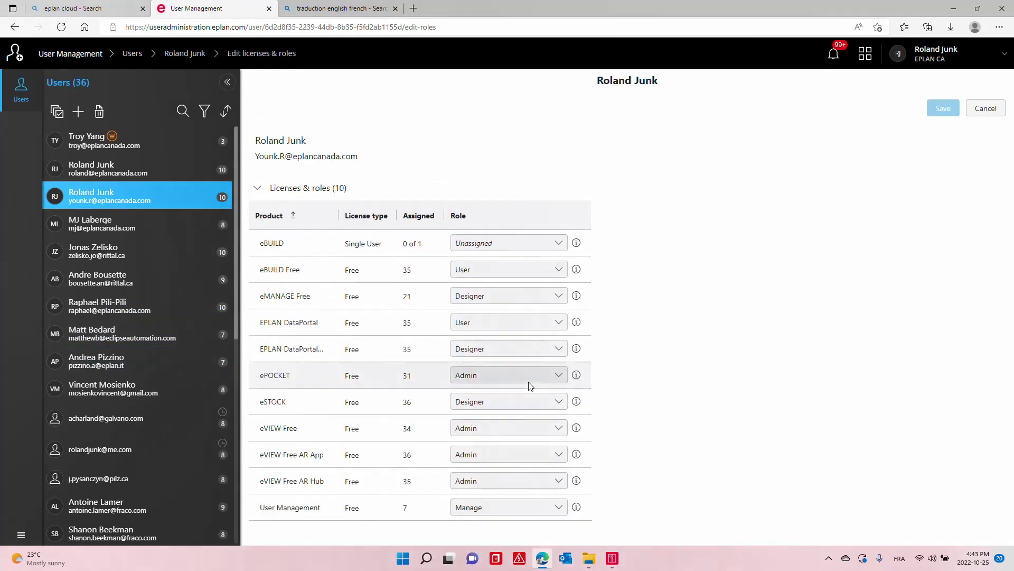
left_click(497, 410)
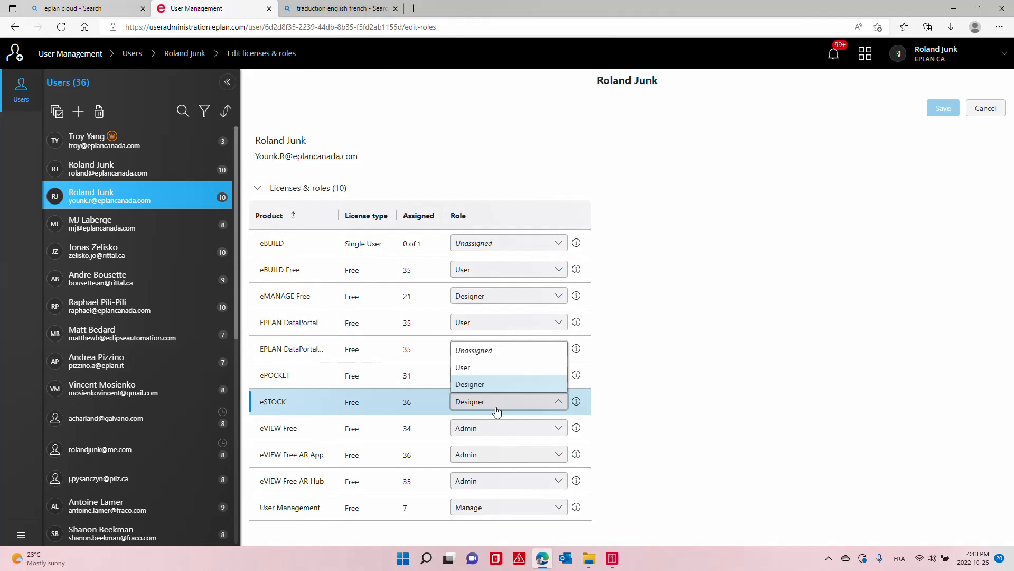
left_click(487, 384)
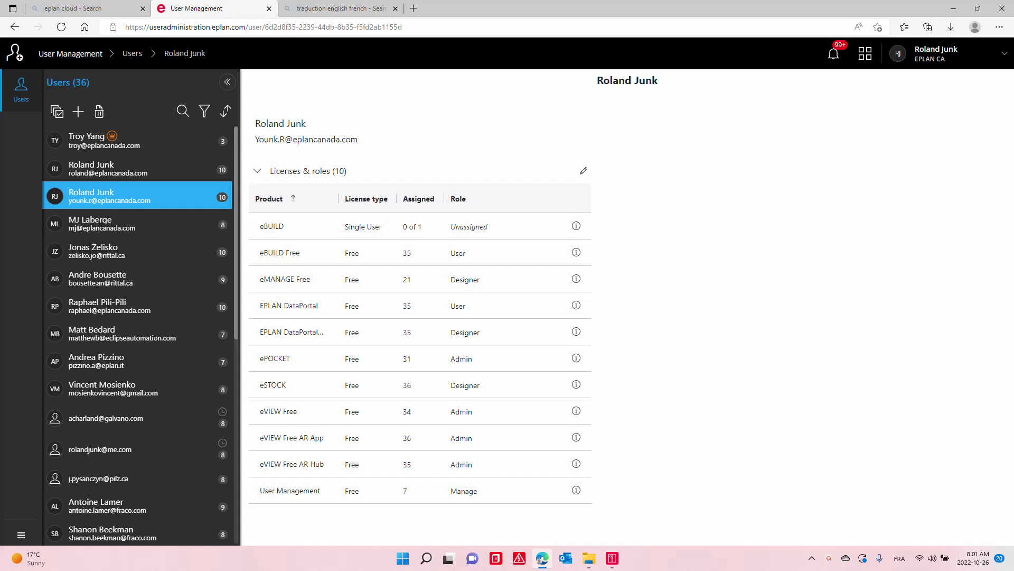
Step: Review the eSTOCK role options for the fifth listed user, without changing the assigned role
left_click(119, 250)
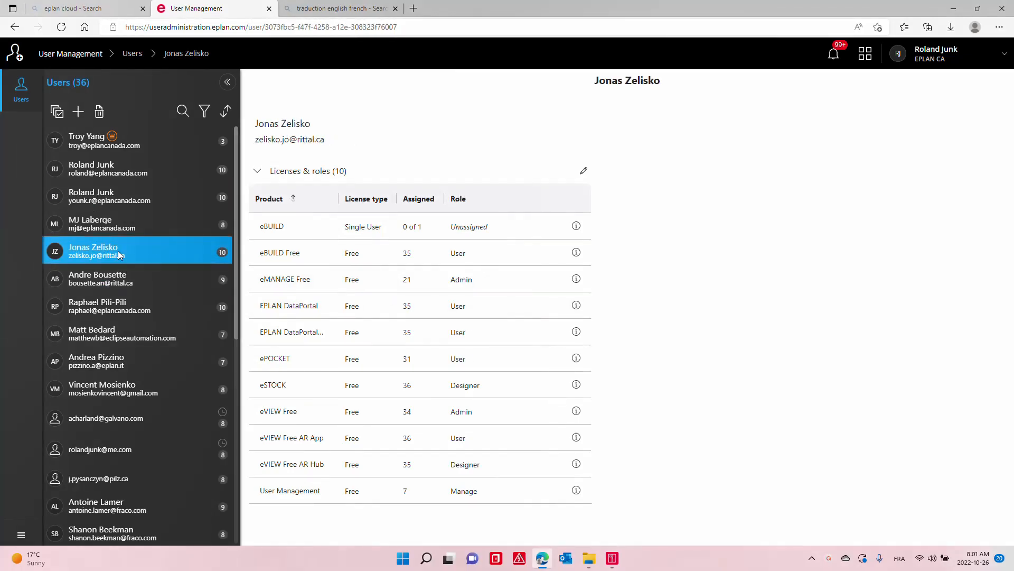
left_click(287, 394)
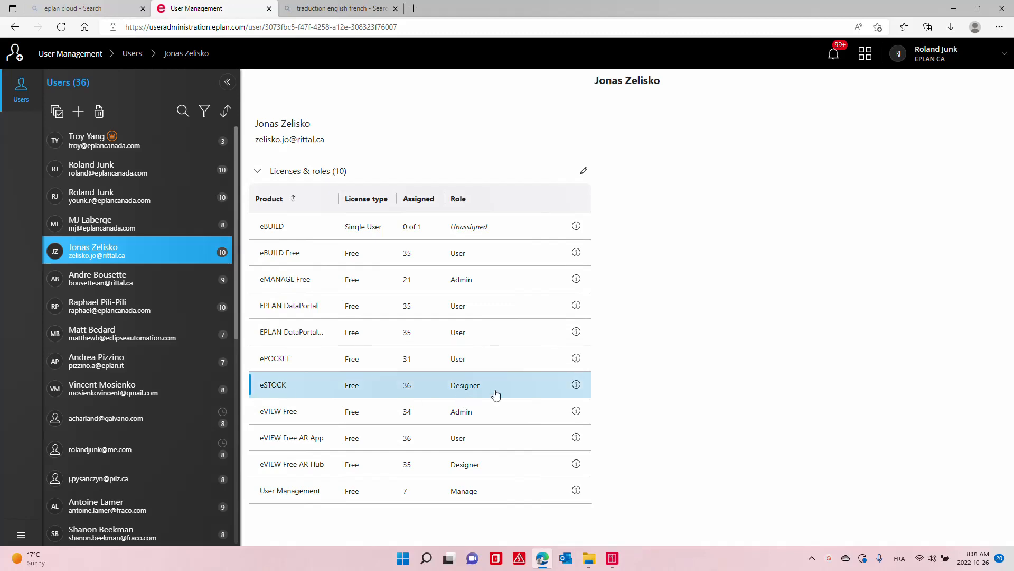
left_click(583, 170)
left_click(521, 410)
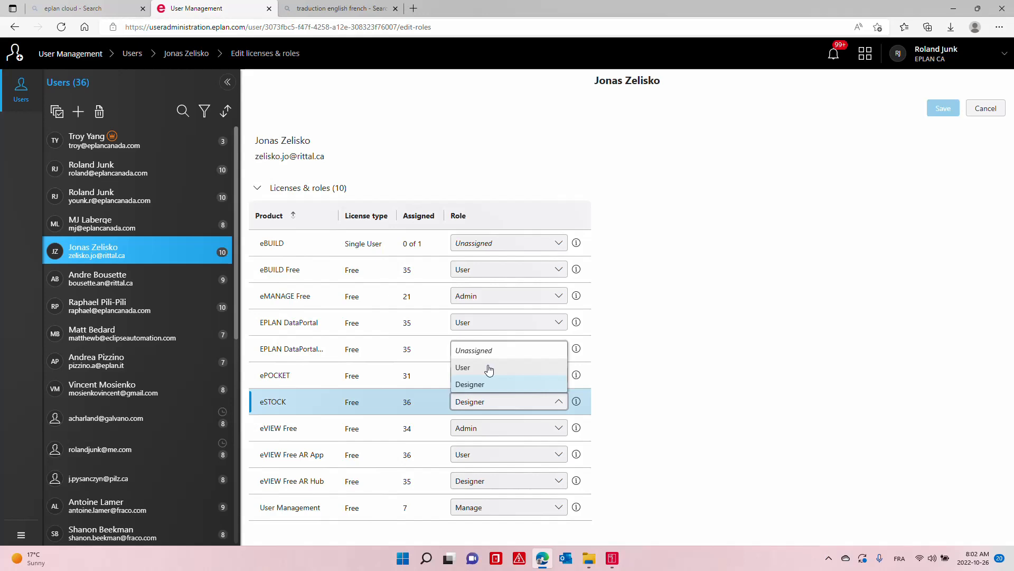
left_click(502, 407)
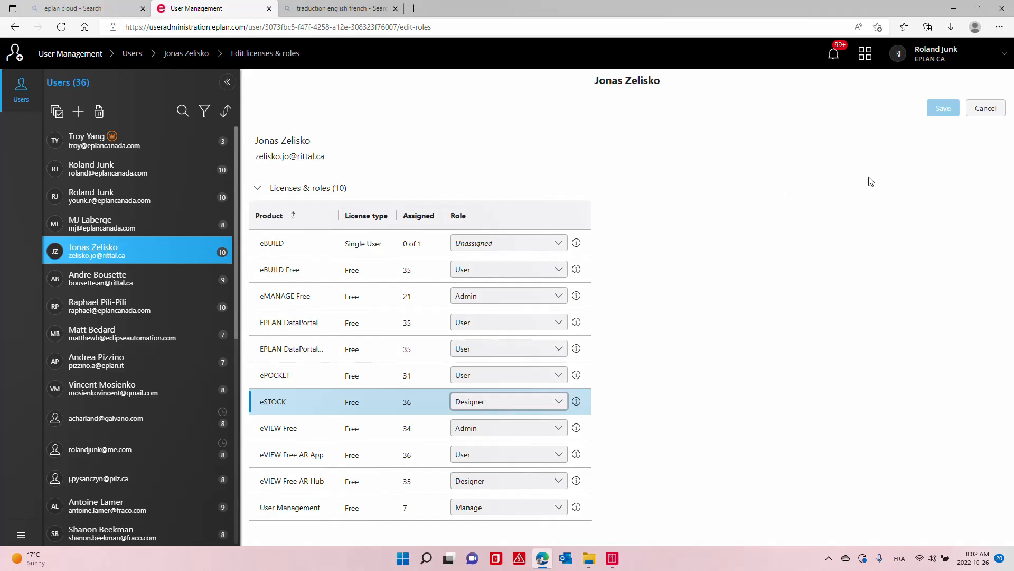
Step: Return to eSTOCK, check the collection list and open part PXC.0913032 in the RAC collection
left_click(866, 53)
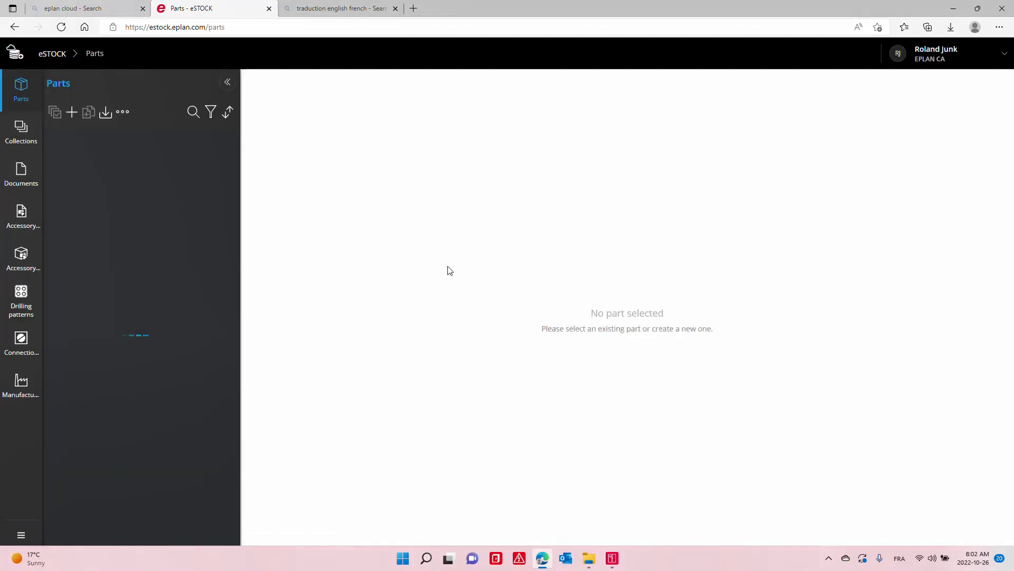
left_click(15, 132)
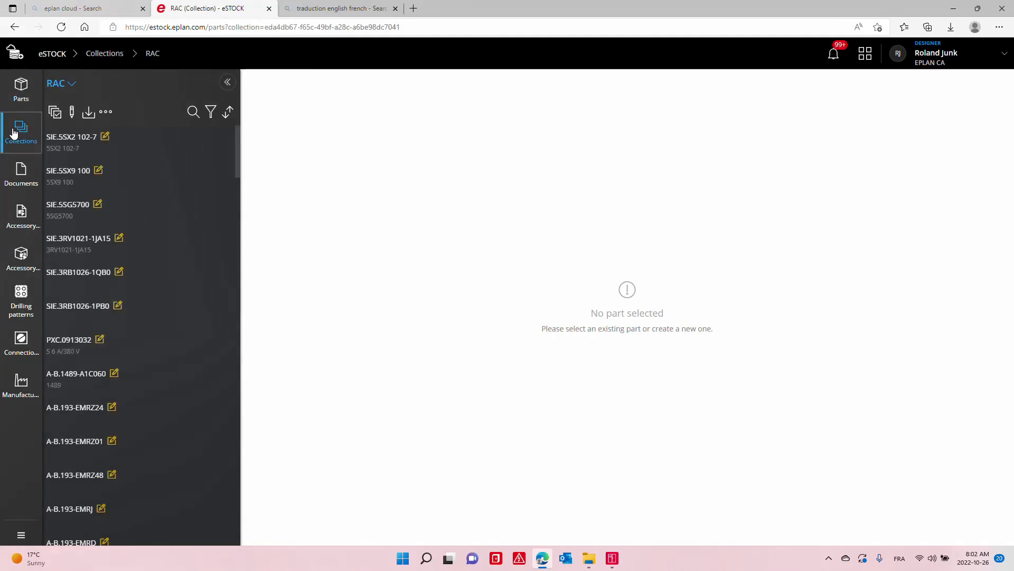
left_click(60, 84)
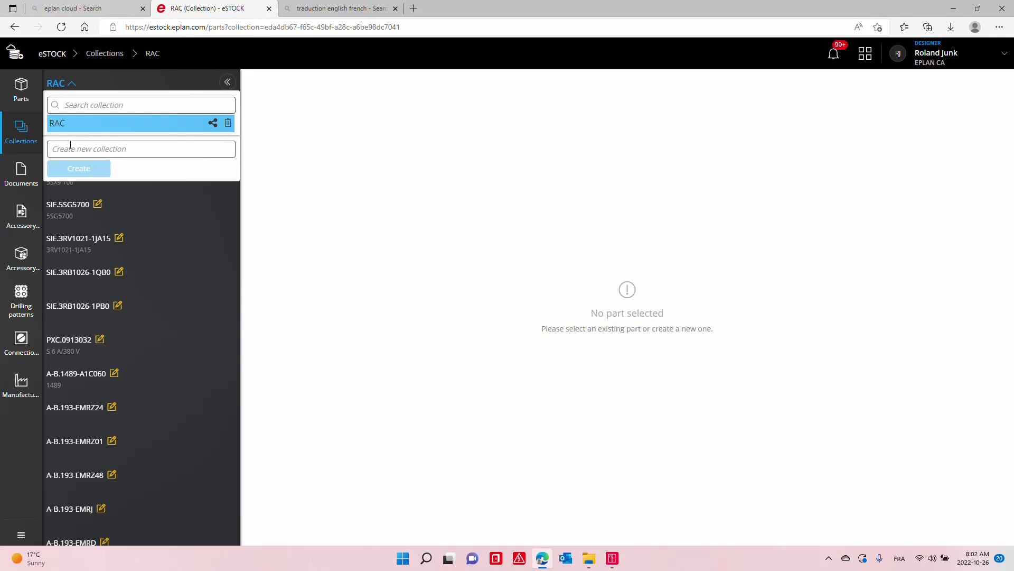
left_click(363, 172)
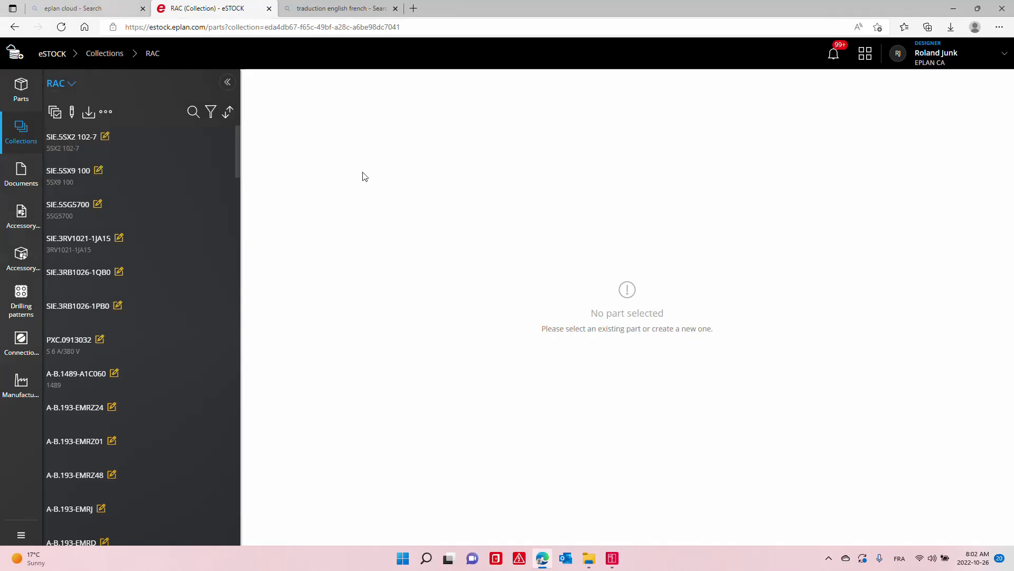
left_click(87, 344)
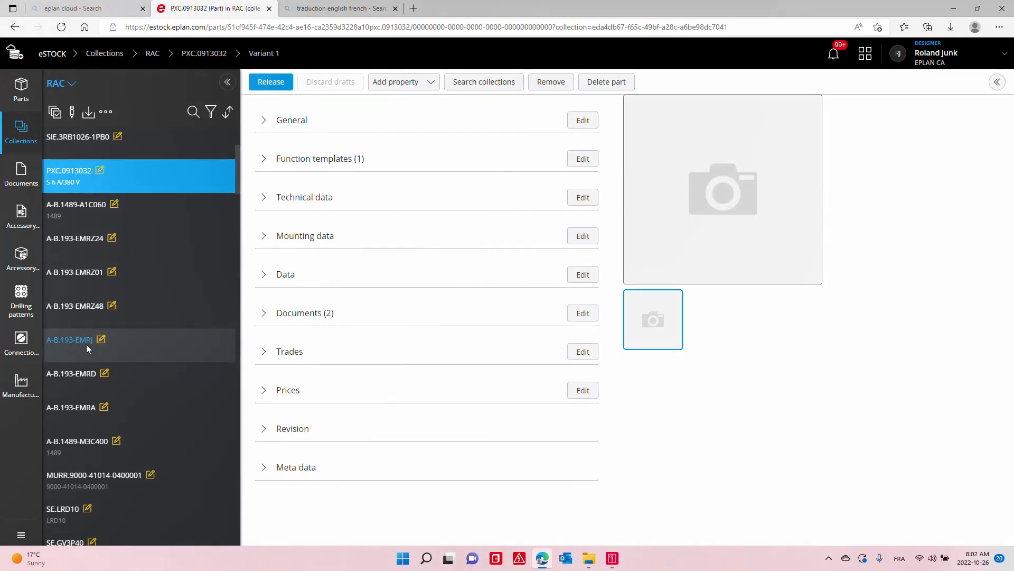
Step: Review the general data of PXC.0913032, then the general data and function templates of part SE.LRD10
left_click(267, 123)
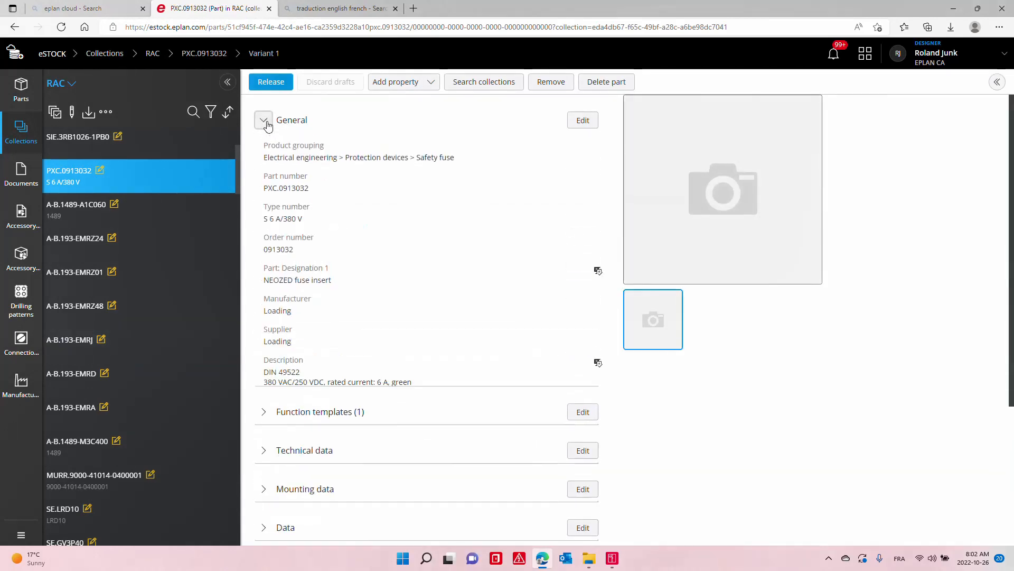
scroll(126, 351, "down", 5)
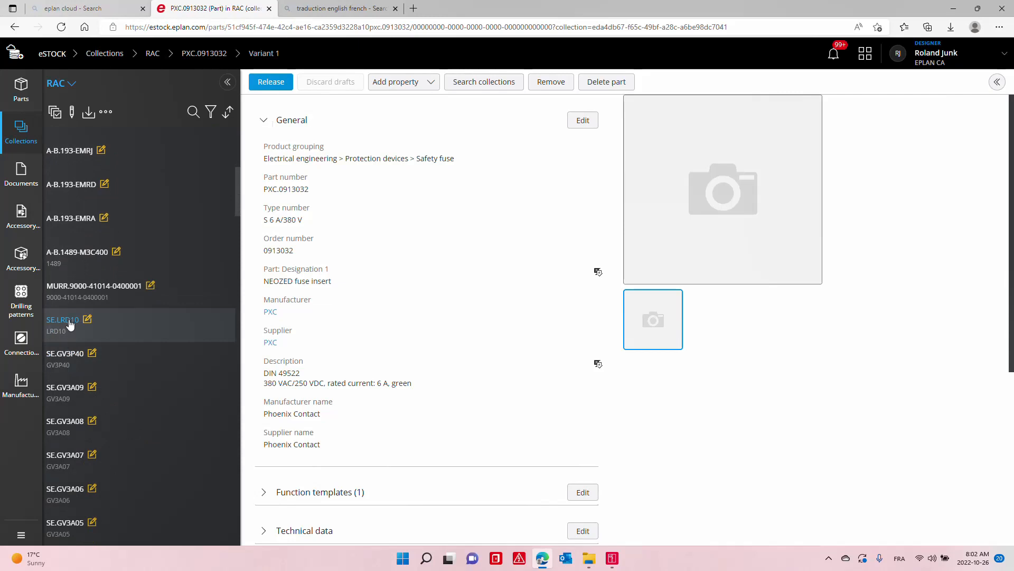
left_click(70, 324)
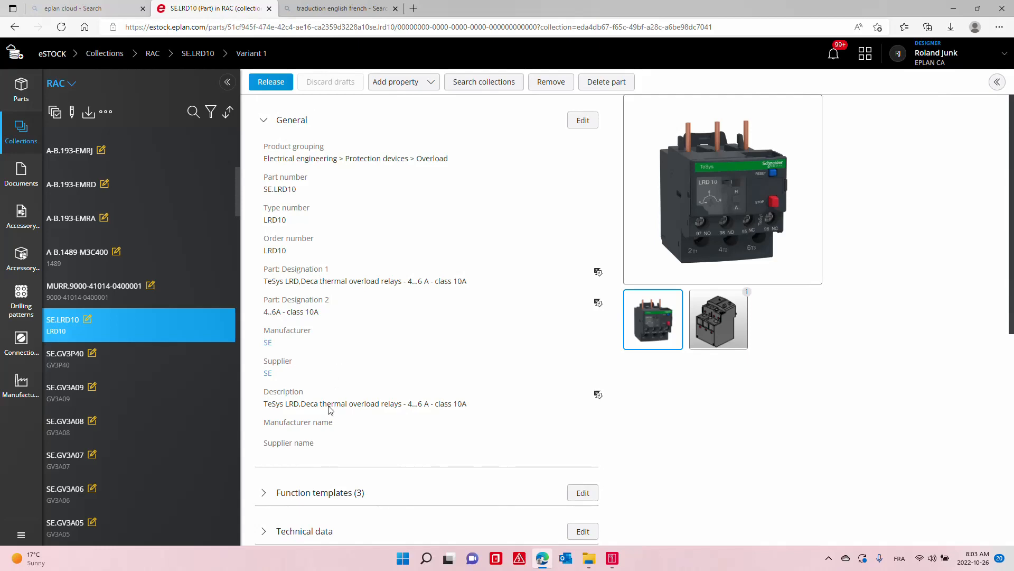
left_click(263, 120)
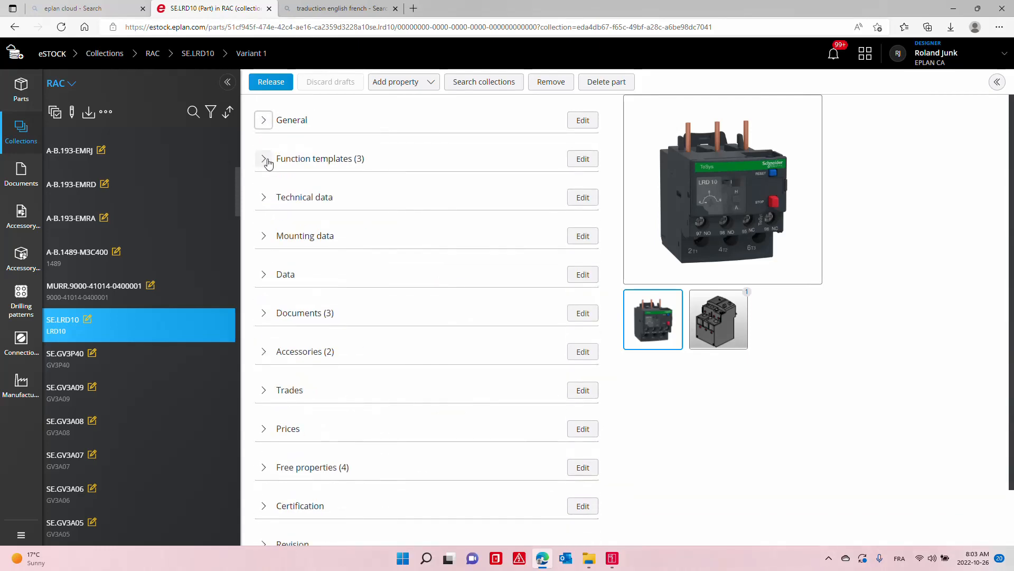
left_click(263, 158)
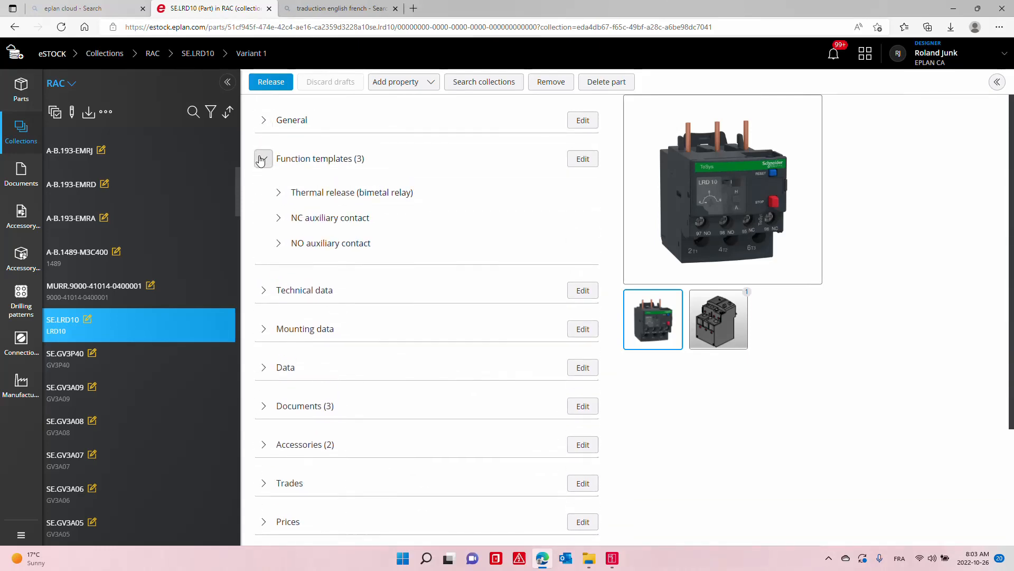
left_click(261, 160)
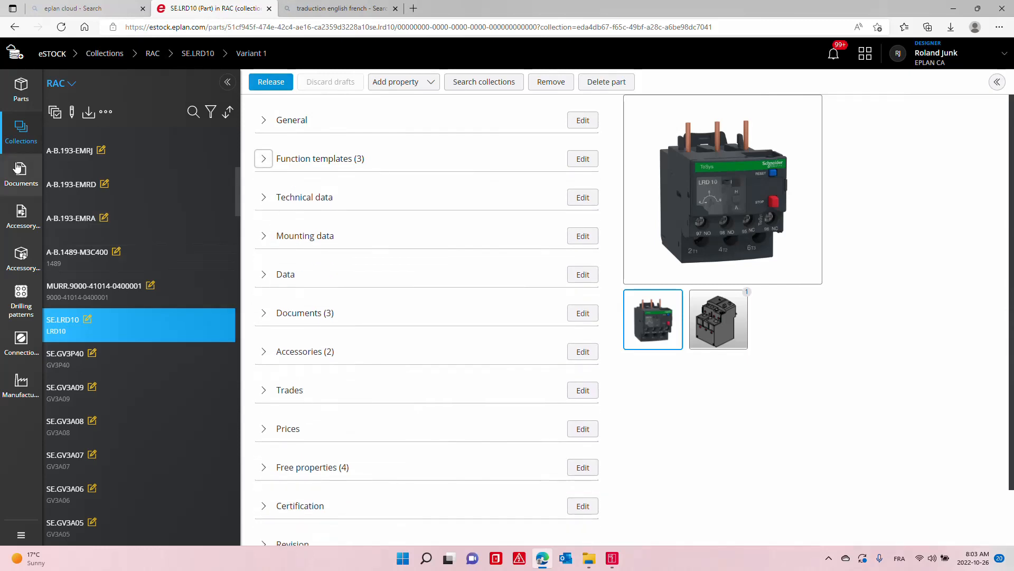
Step: Look through the eSTOCK documents, accessory entries and drilling patterns, then return to SE.LRD10 in the RAC collection
left_click(26, 179)
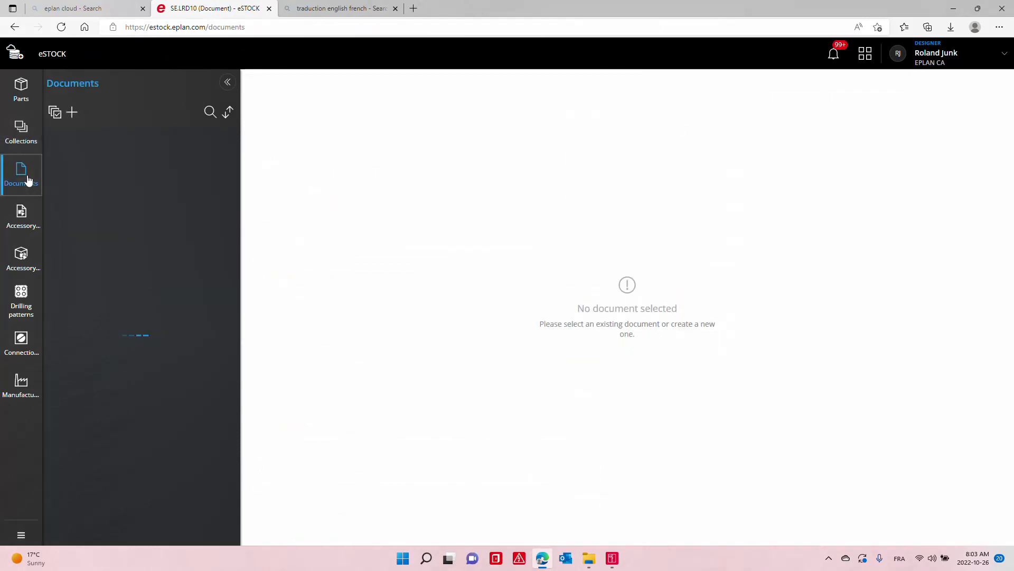
left_click(22, 224)
left_click(23, 302)
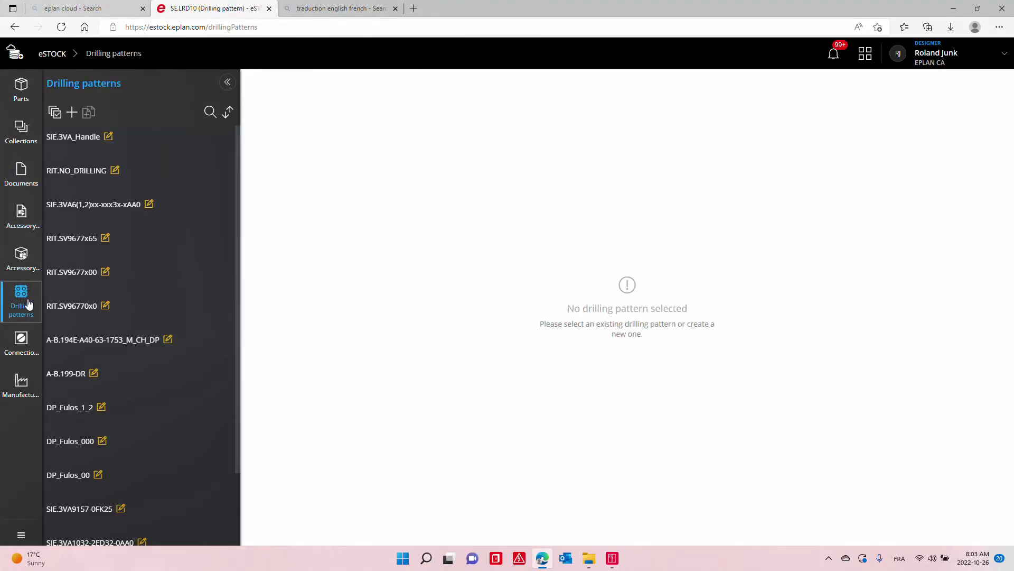
left_click(24, 135)
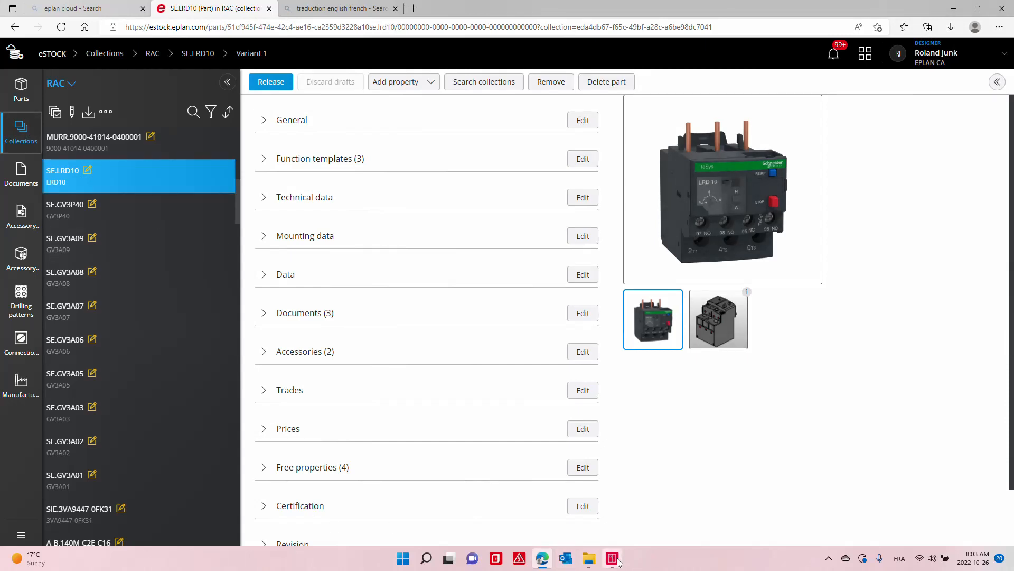
Step: Switch to EPLAN Pro Panel 2023 and open the parts management
mouse_move(614, 561)
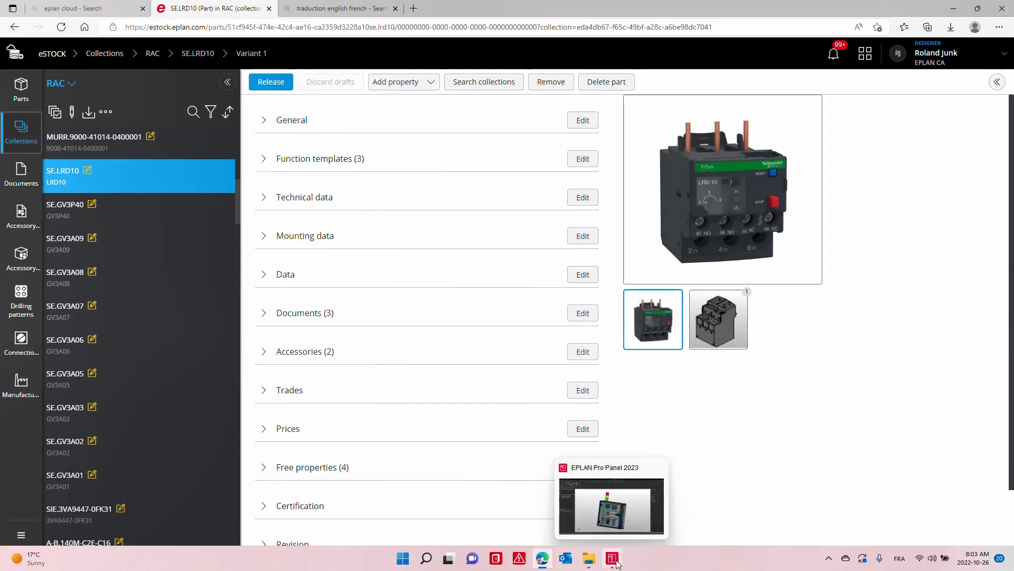
left_click(614, 560)
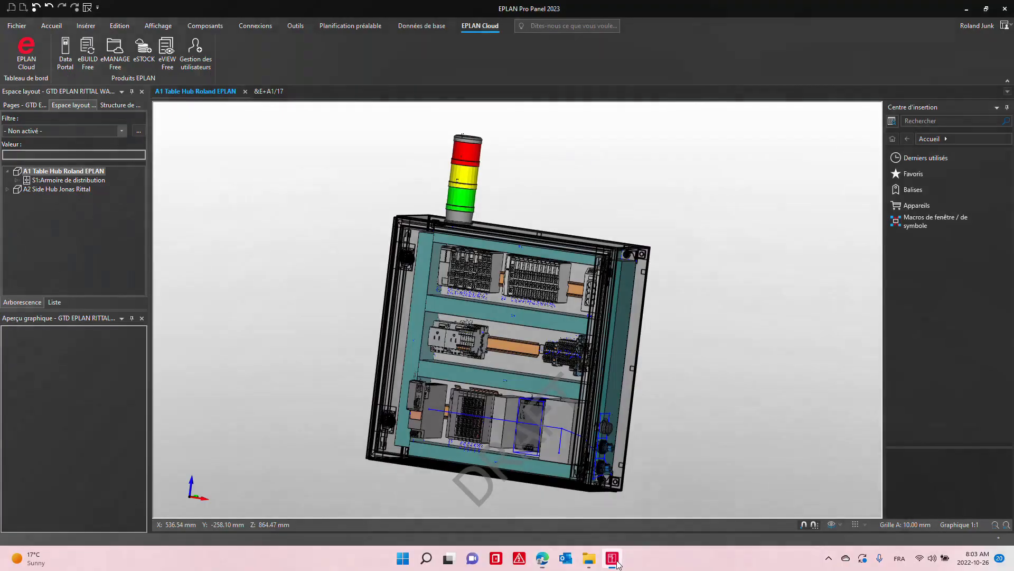
left_click(425, 27)
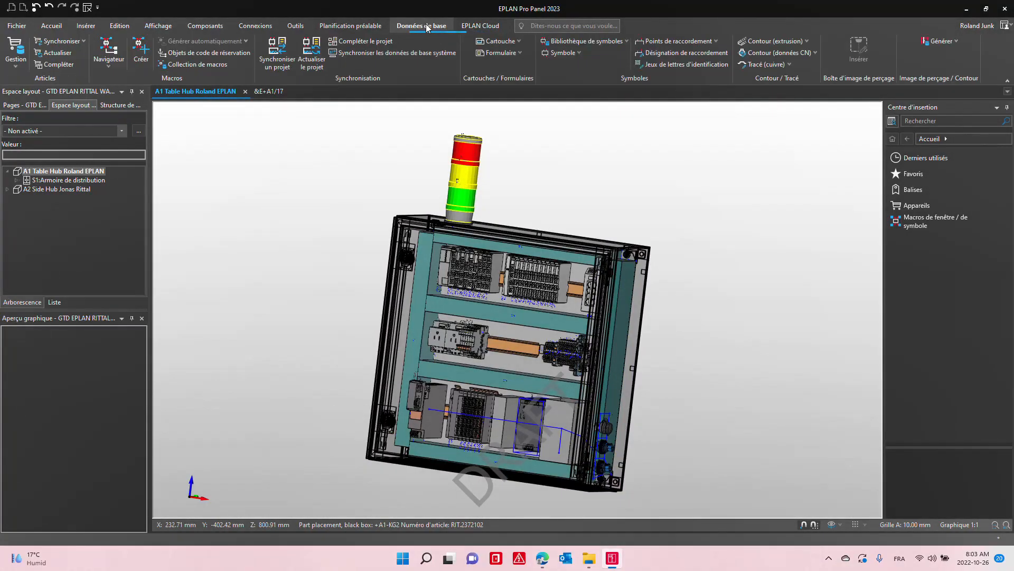
left_click(14, 49)
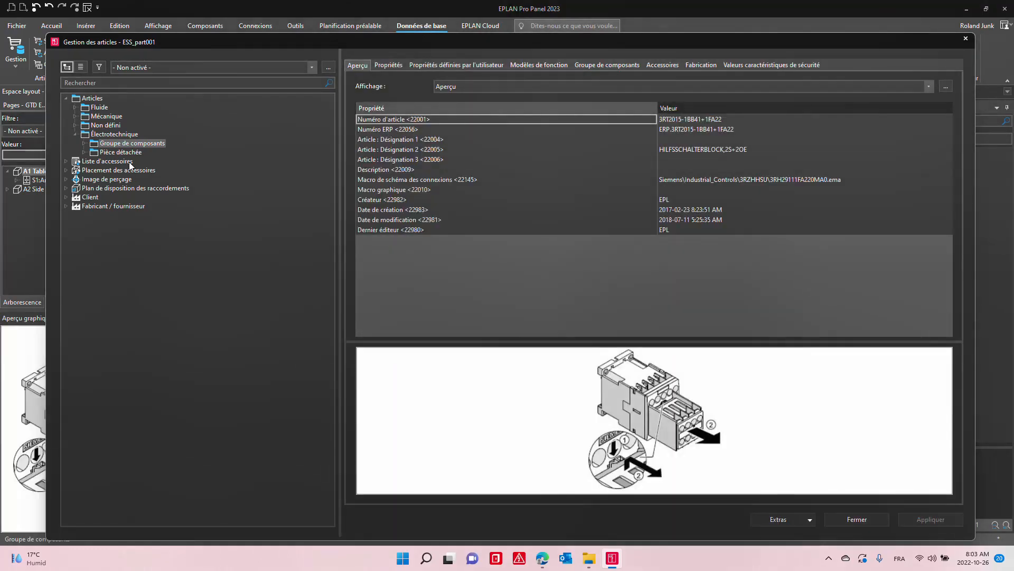
Step: Expand the electrical engineering component tree down to the SEW manufacturer folder under general motors
double_click(138, 153)
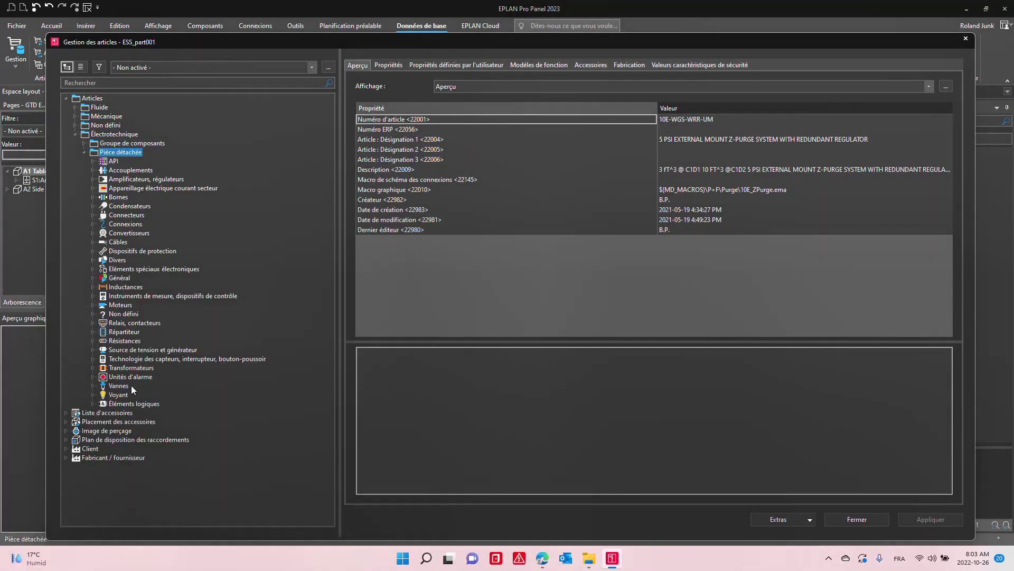
left_click(127, 305)
double_click(126, 303)
double_click(128, 314)
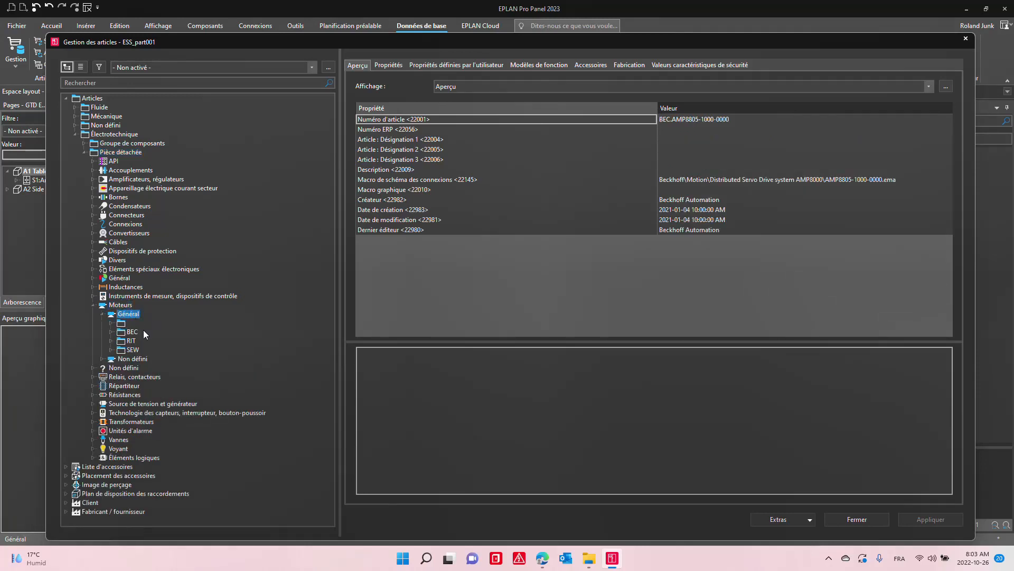
double_click(134, 350)
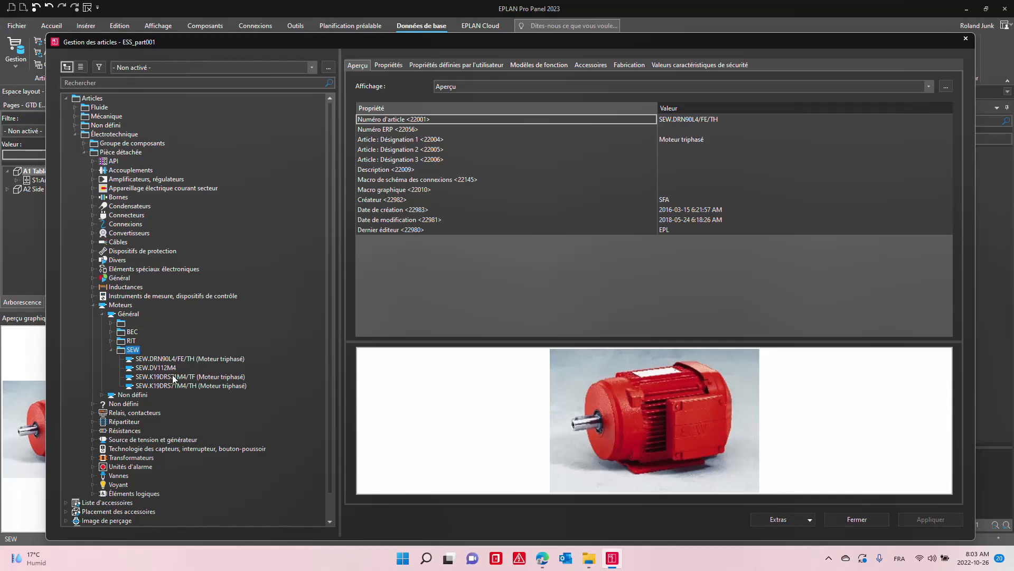
Step: Upload the SEW motor parts to eSTOCK, into the existing RAC collection, and dismiss the system messages and summary
right_click(136, 353)
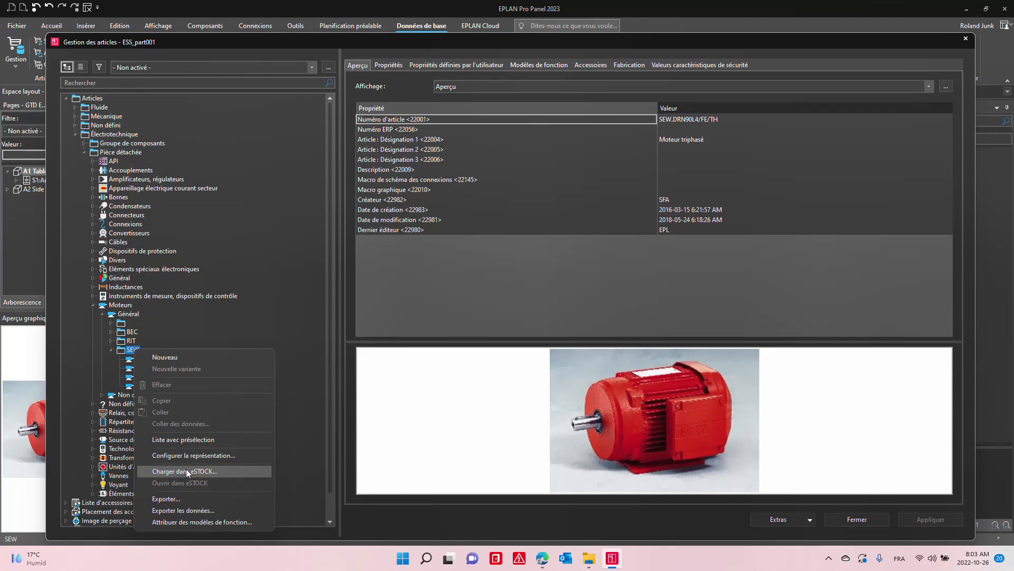
left_click(214, 470)
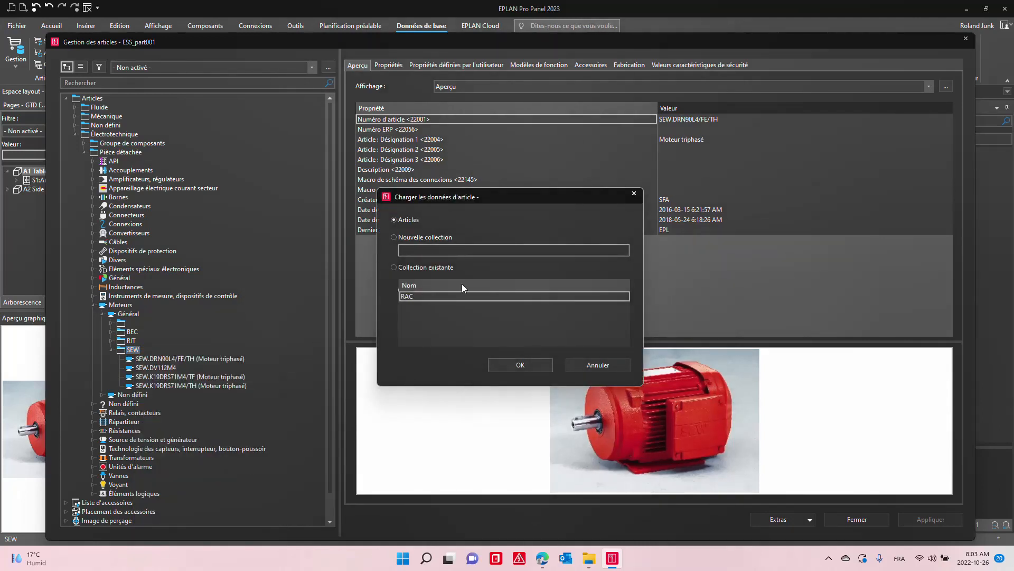
left_click(430, 299)
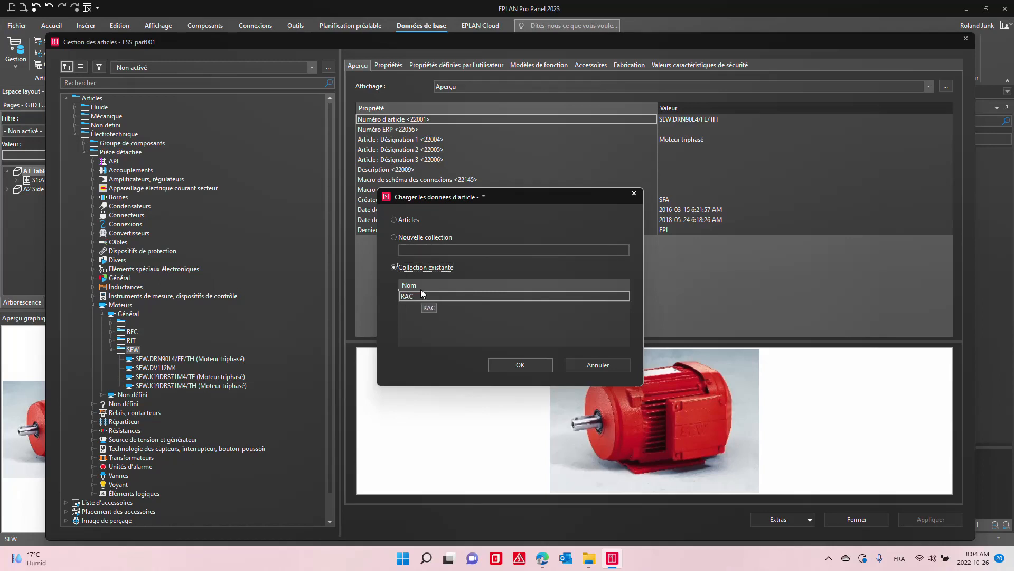
left_click(538, 366)
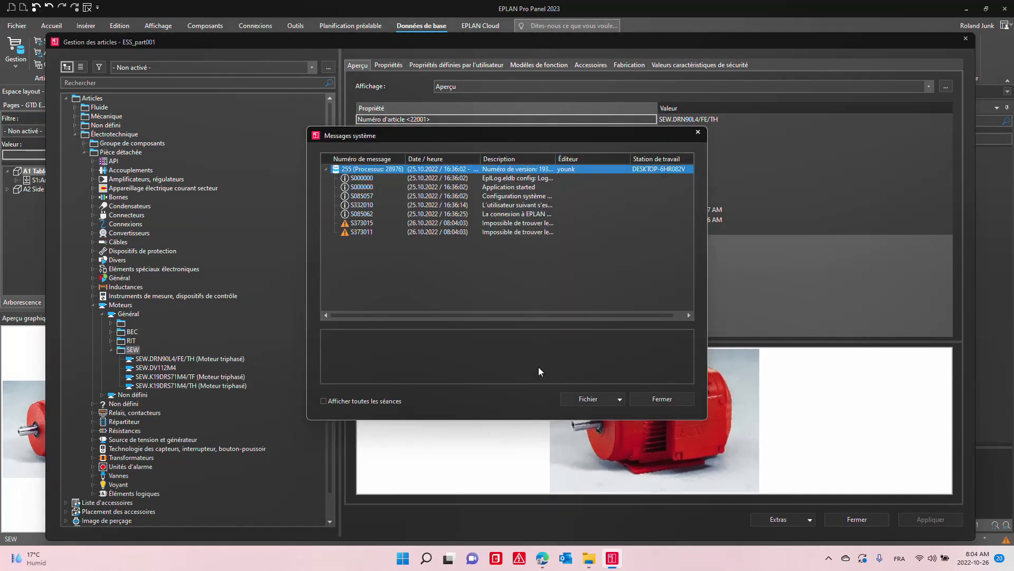
left_click(651, 397)
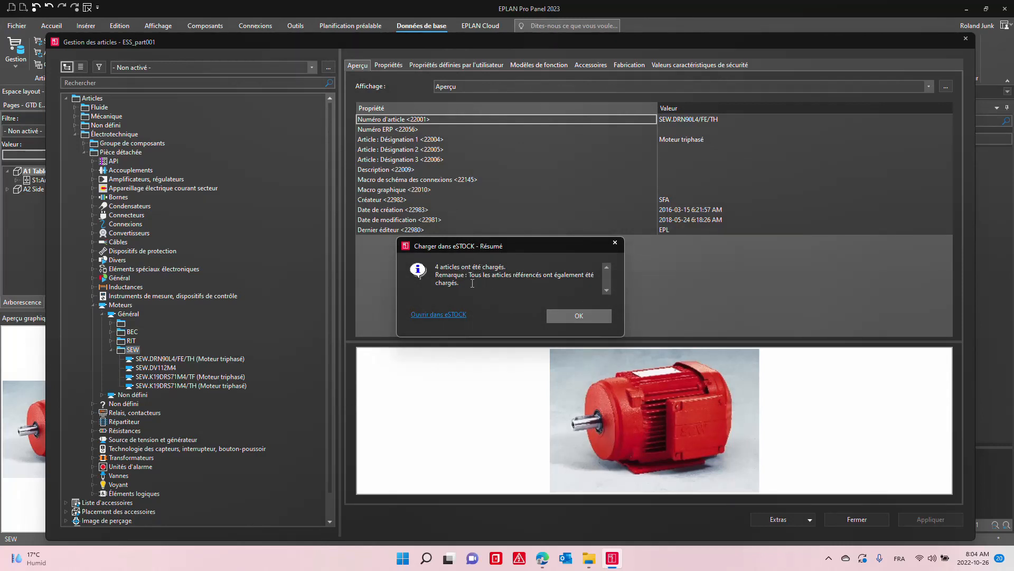
left_click(575, 317)
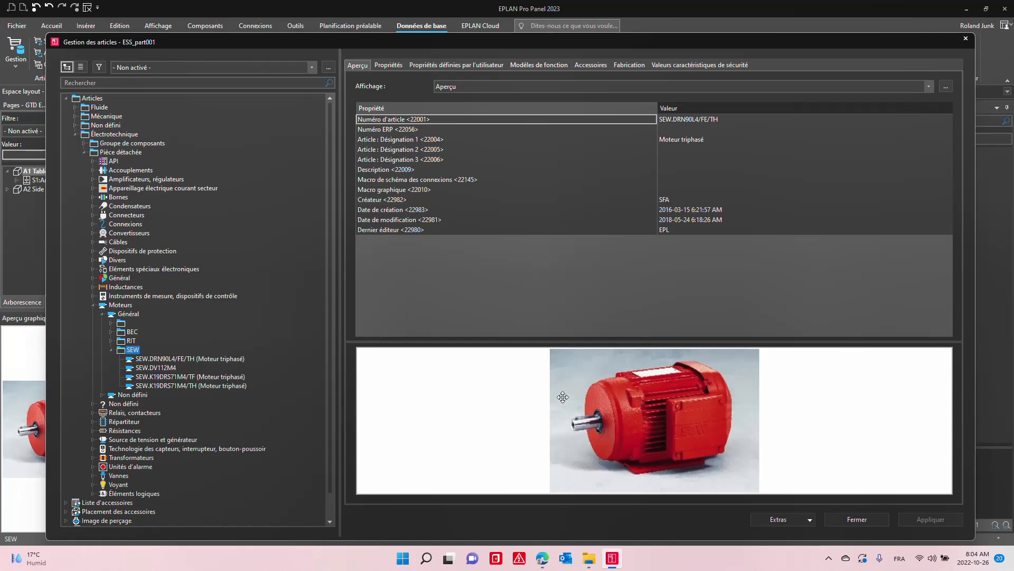
Step: Close the parts management and minimize the EPLAN Pro Panel and browser windows to reach the desktop
left_click(857, 520)
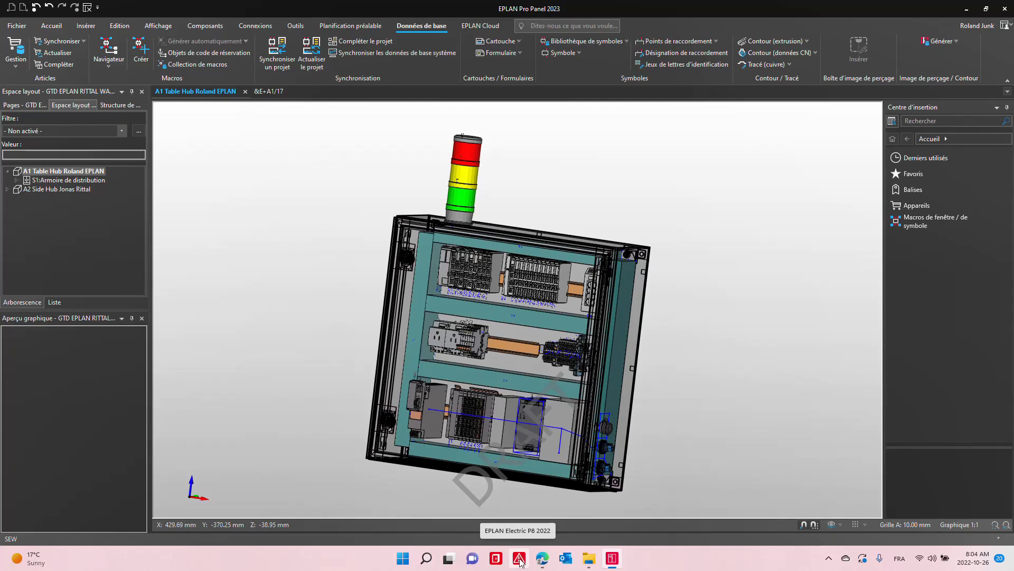
left_click(967, 9)
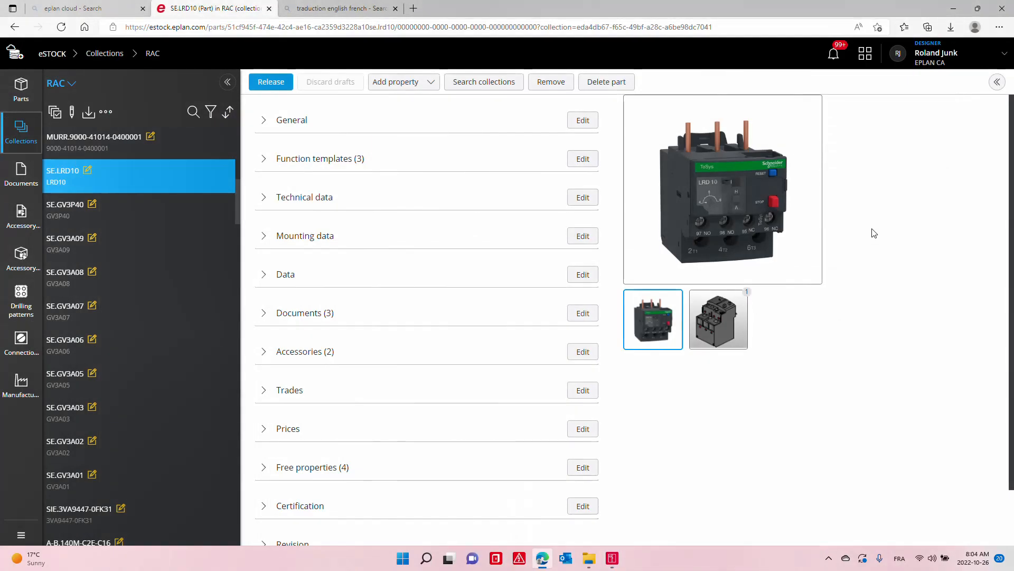
left_click(953, 8)
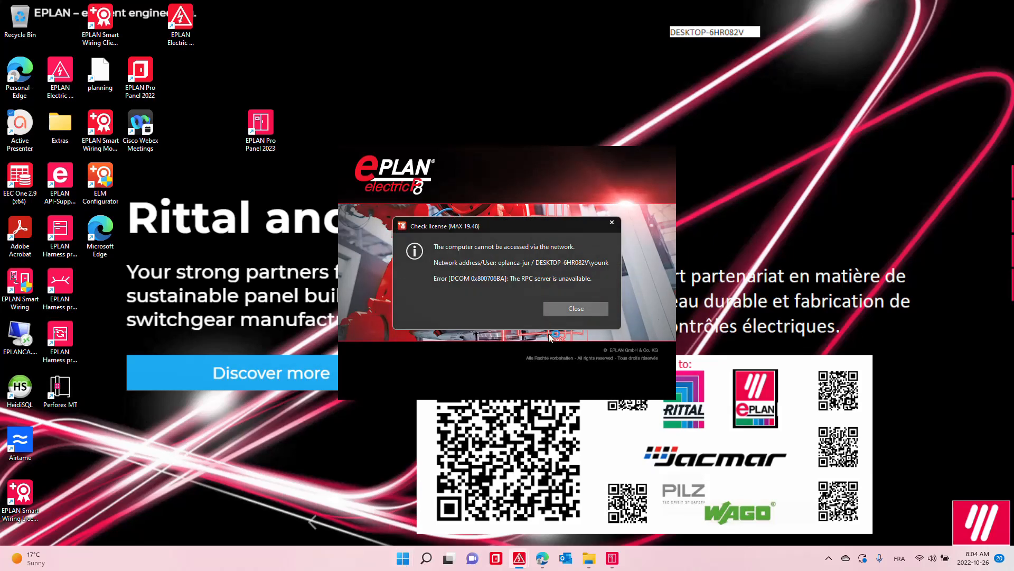
Step: Cancel license selection for the EPLAN Electric P8 instance being started and launch EPLAN Electric P8 2023 instead
left_click(576, 310)
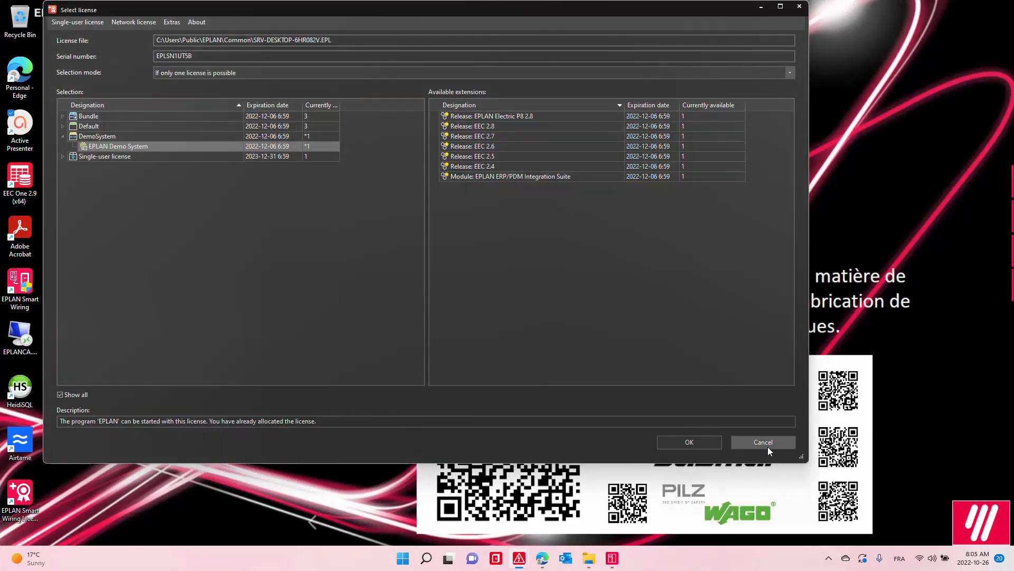
left_click(763, 442)
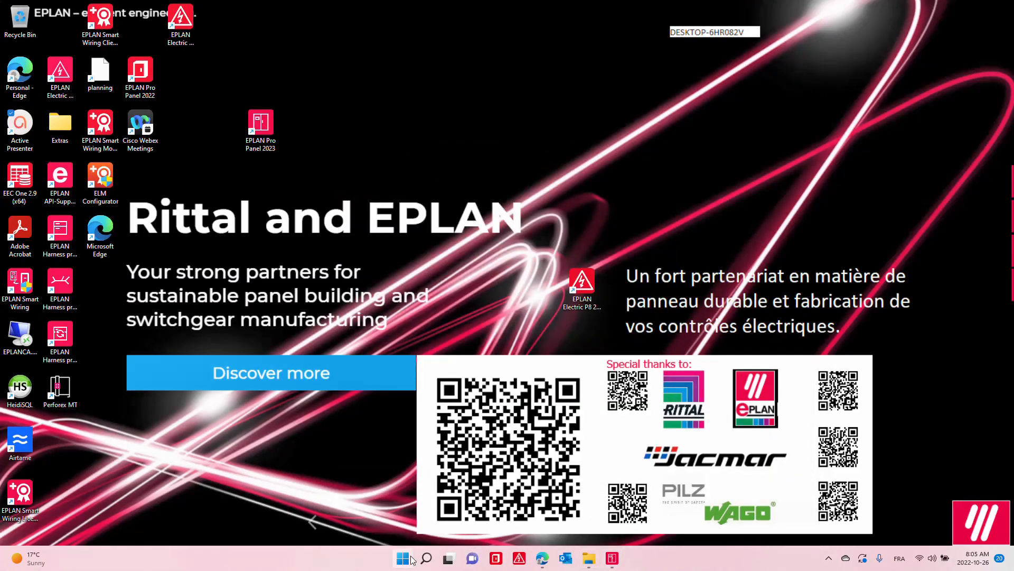
left_click(403, 560)
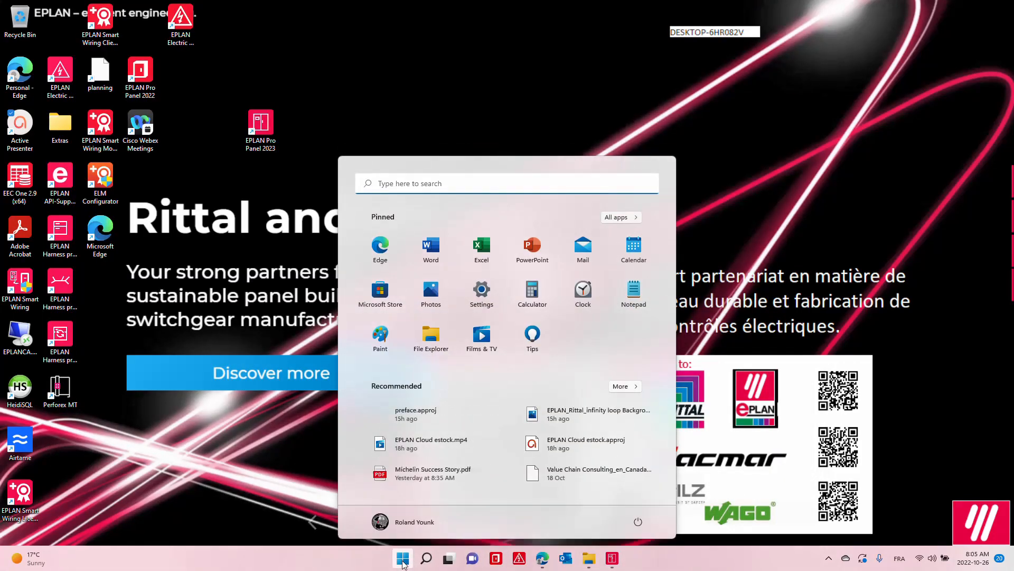
type("2023")
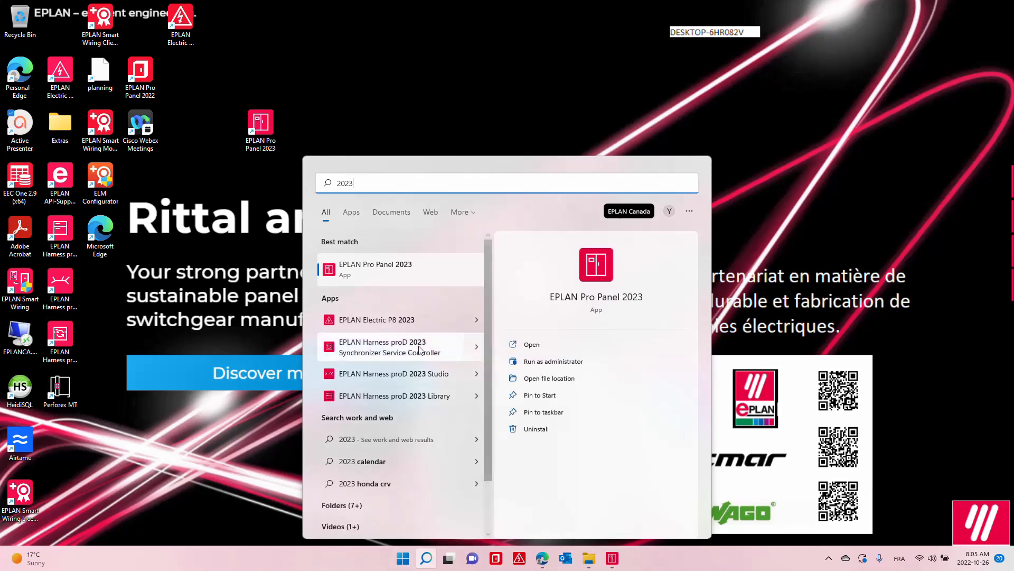
left_click(389, 319)
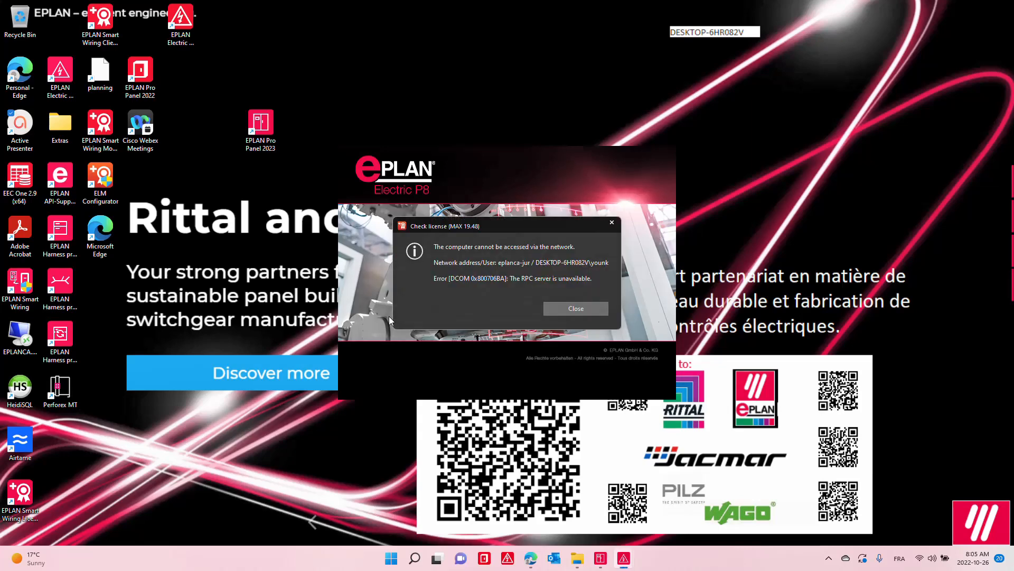
Step: Dismiss the license check notice and start EPLAN Electric P8 with the EPLAN Demo System license, used once
left_click(575, 309)
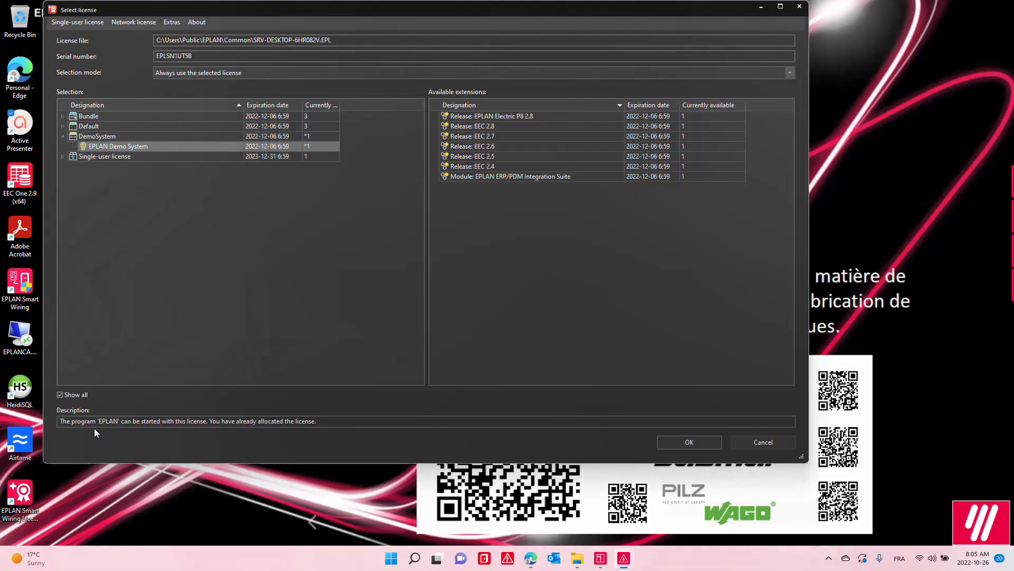
left_click(679, 447)
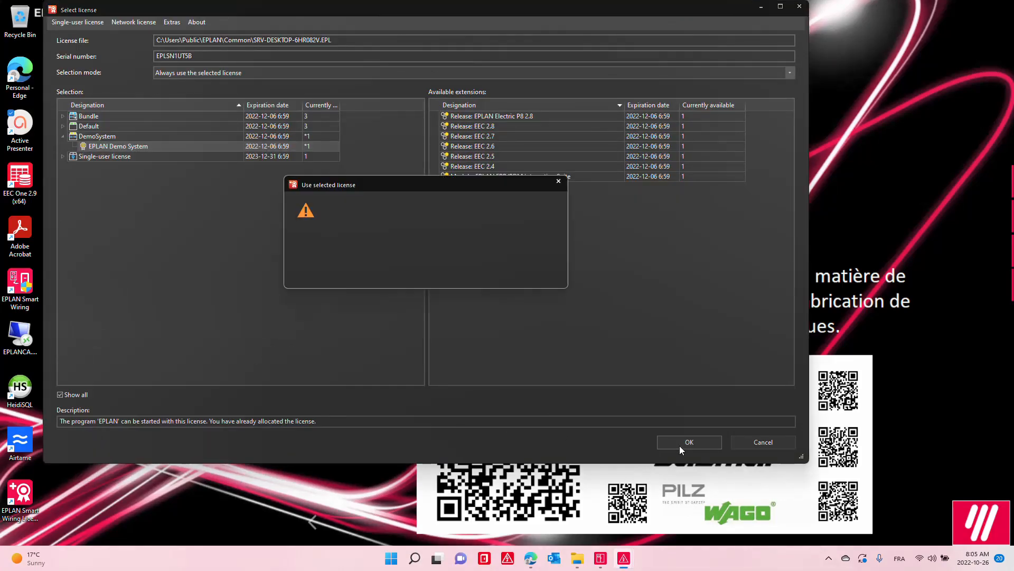
left_click(338, 248)
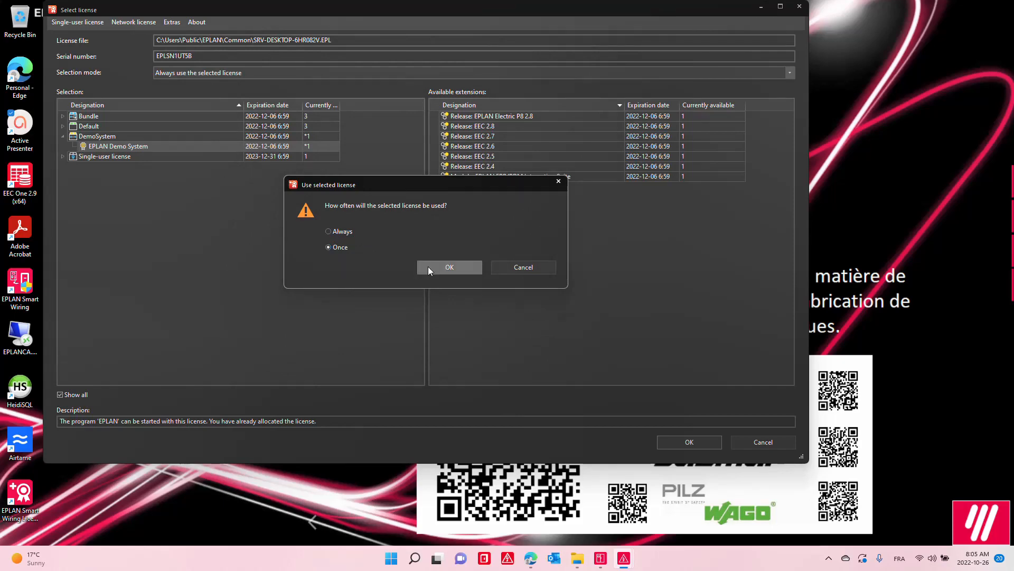
left_click(436, 267)
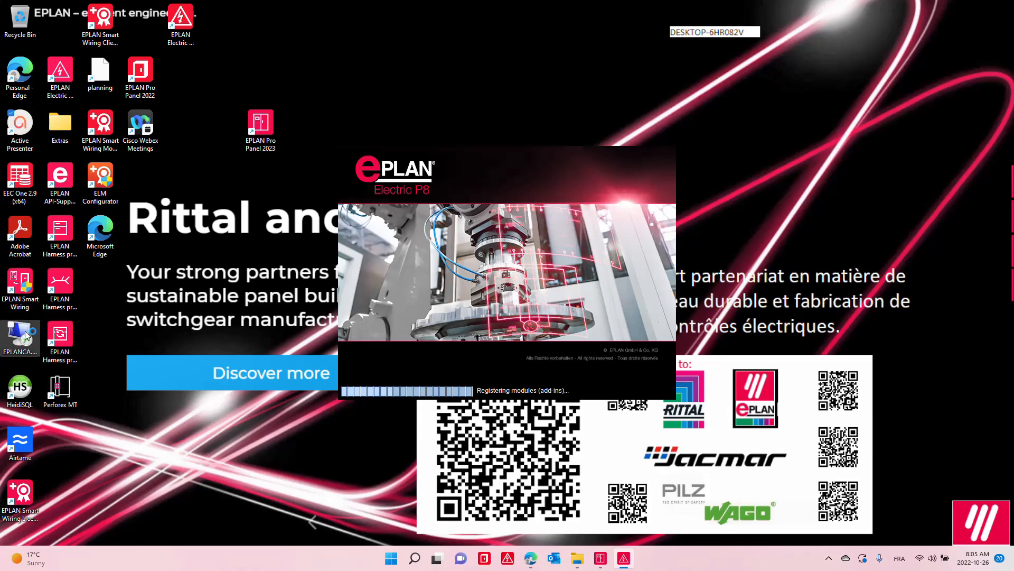
Step: Open the EPLANCA remote desktop connection from the desktop, accept the unknown publisher, and submit the account password
left_click(24, 330)
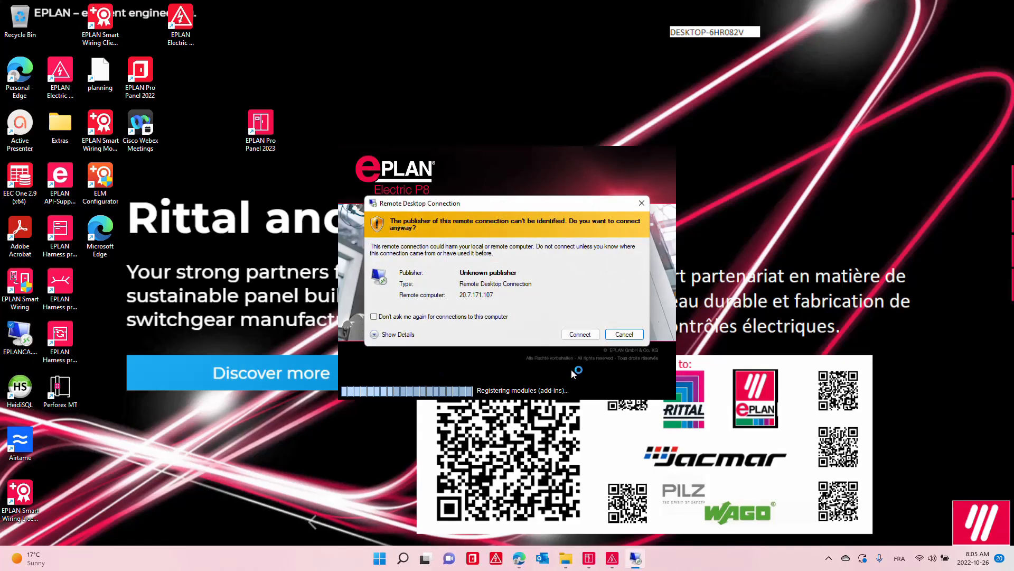
left_click(581, 335)
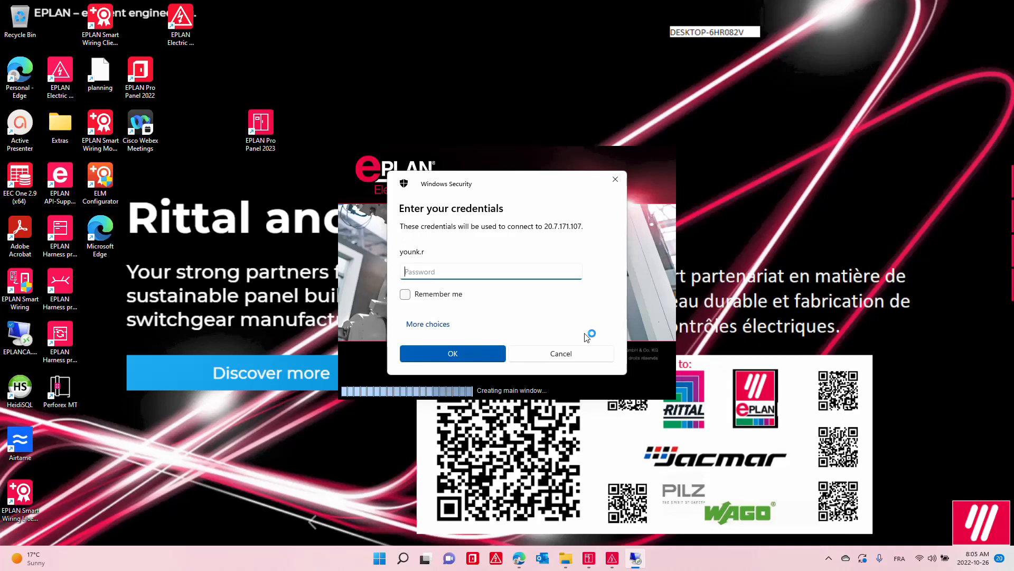
type("******")
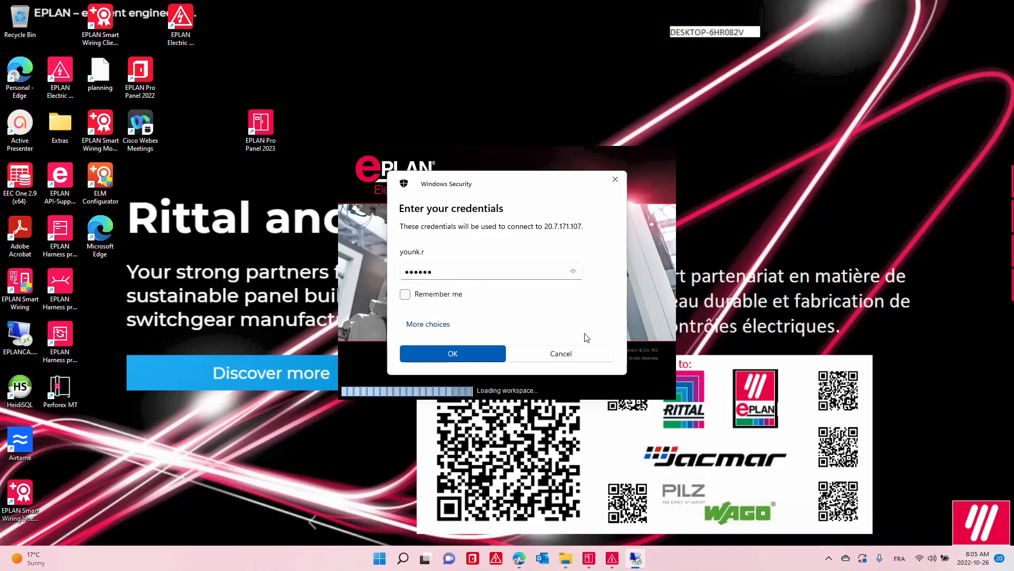
key("Return")
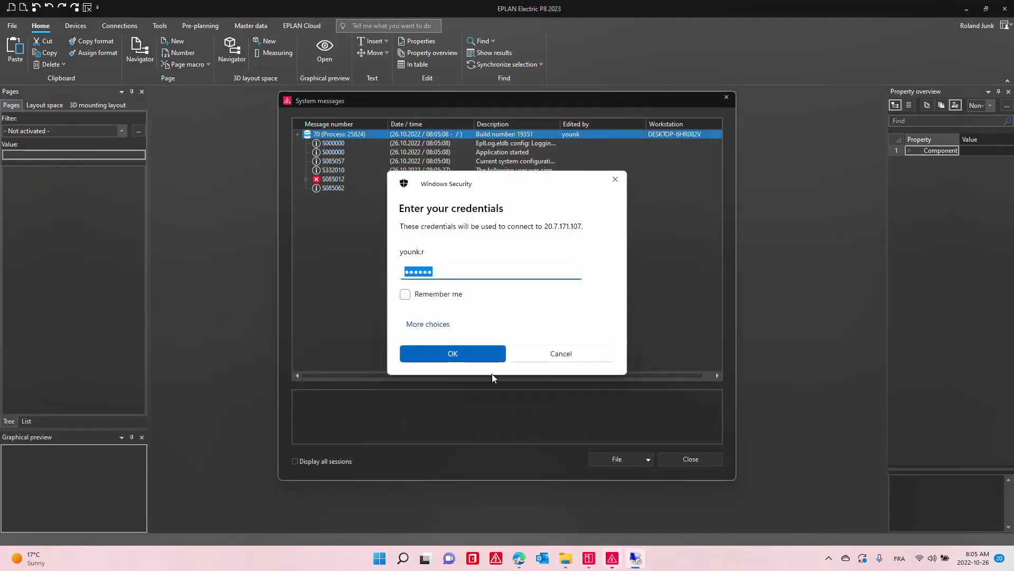
Step: Try again to sign in to the remote computer by re-entering the account password for the saved account
left_click_drag(457, 271, 332, 271)
type("************")
left_click(443, 352)
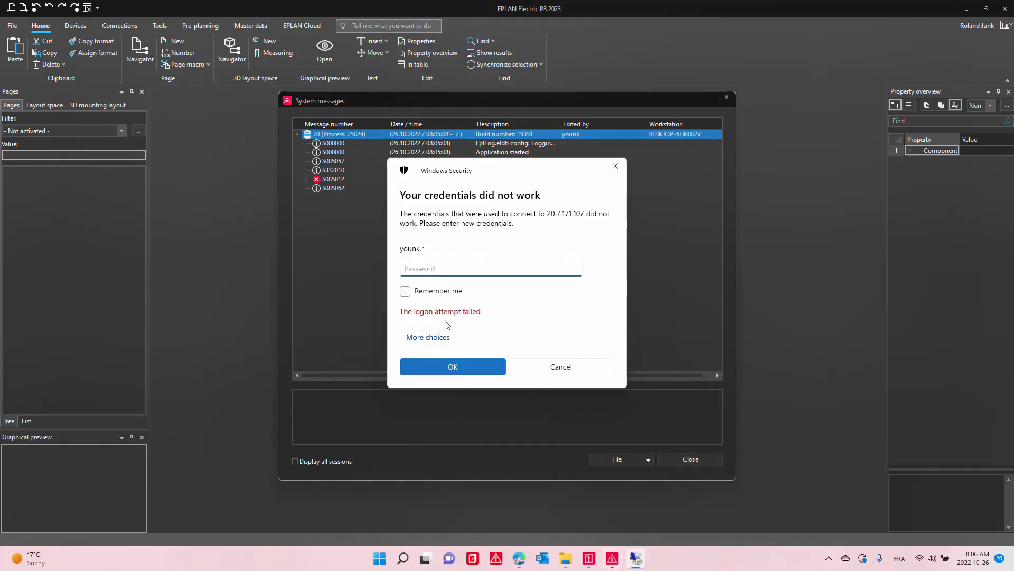
type("******")
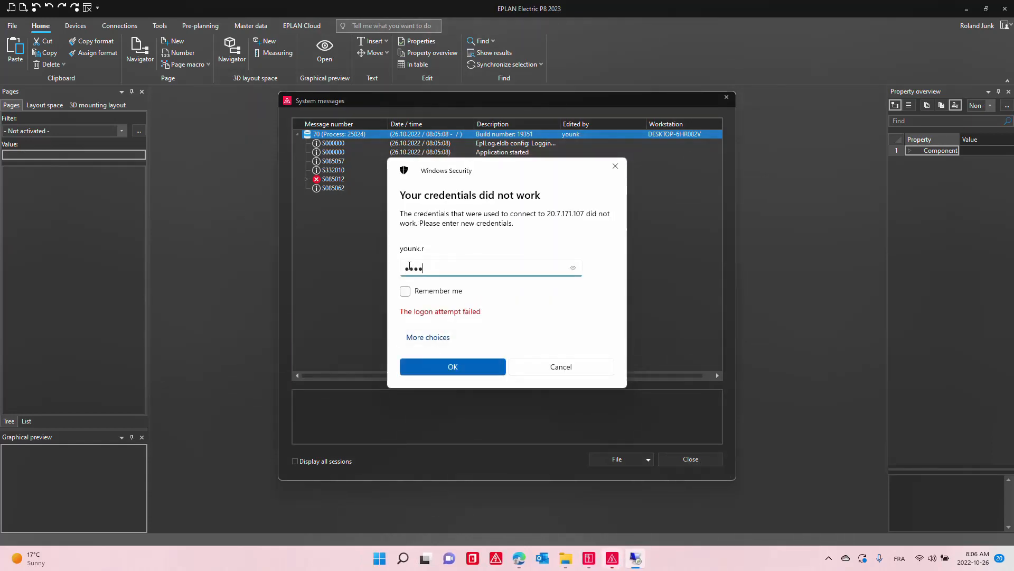
type("*****")
left_click(477, 366)
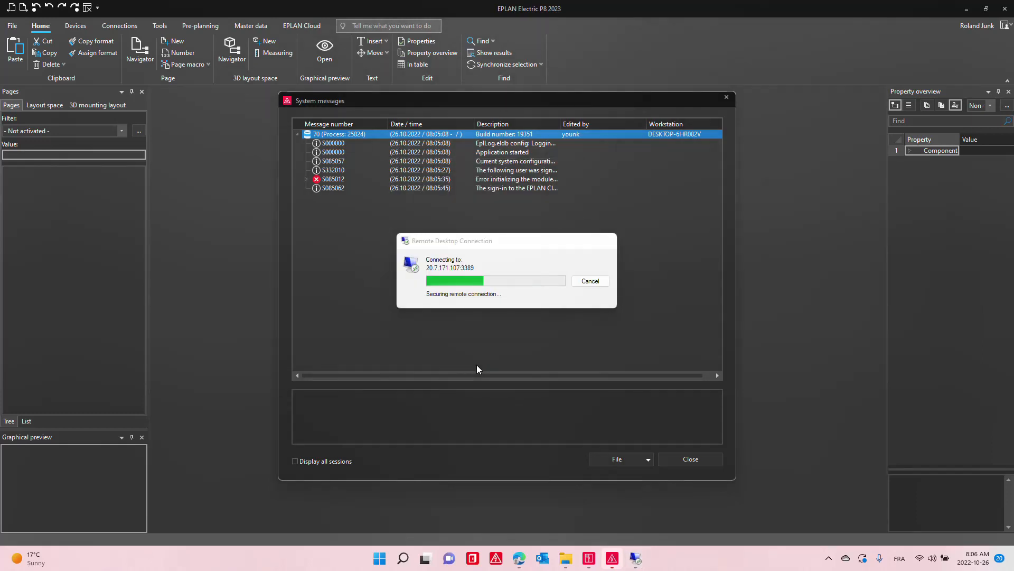
type("*******")
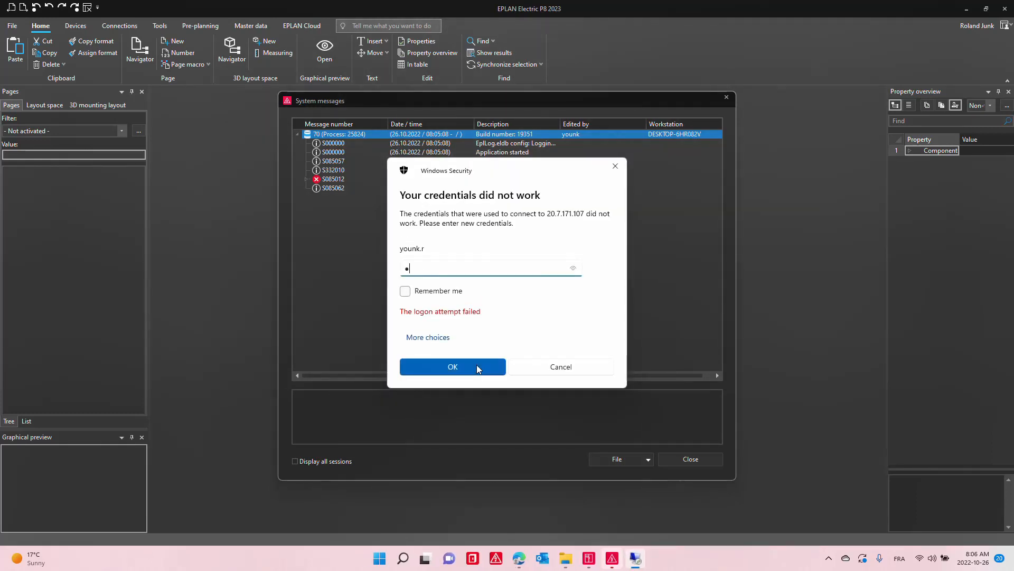
type("*****")
left_click(477, 365)
Step: Reselect the saved account, sign in with its account password, and connect to the remote computer despite the untrusted certificate
left_click(430, 337)
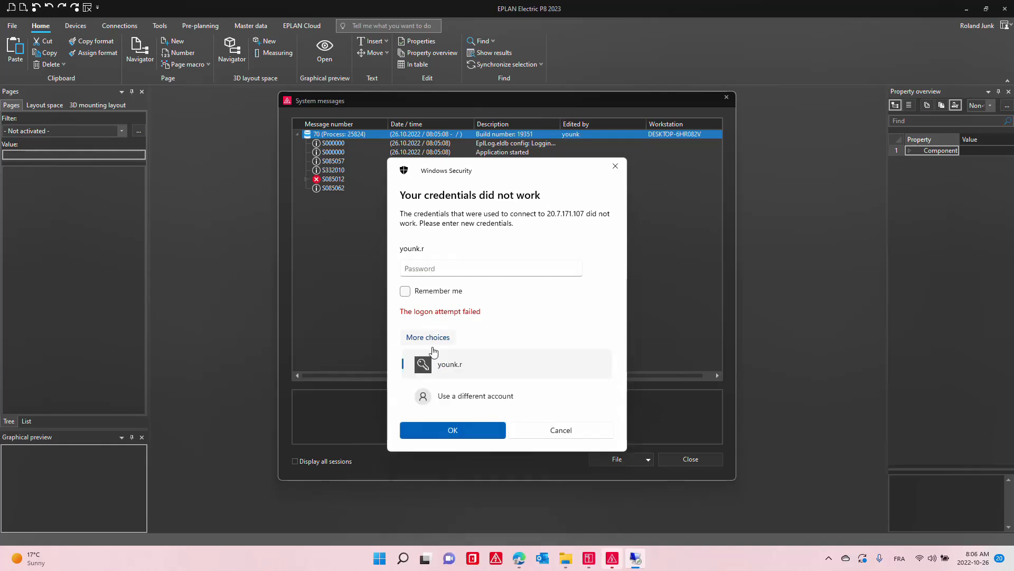
left_click(469, 396)
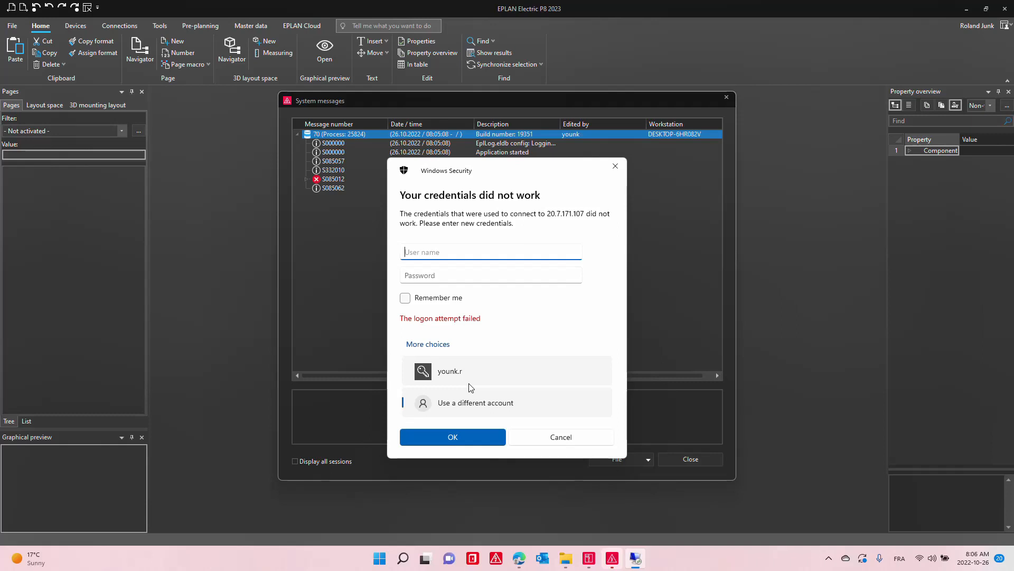
left_click(482, 371)
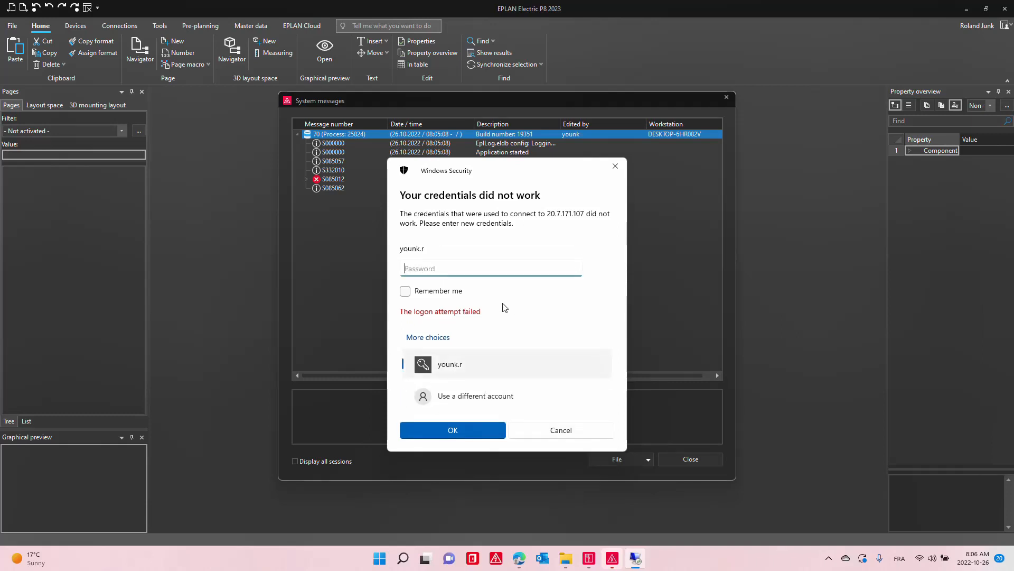
type("**********")
left_click(464, 430)
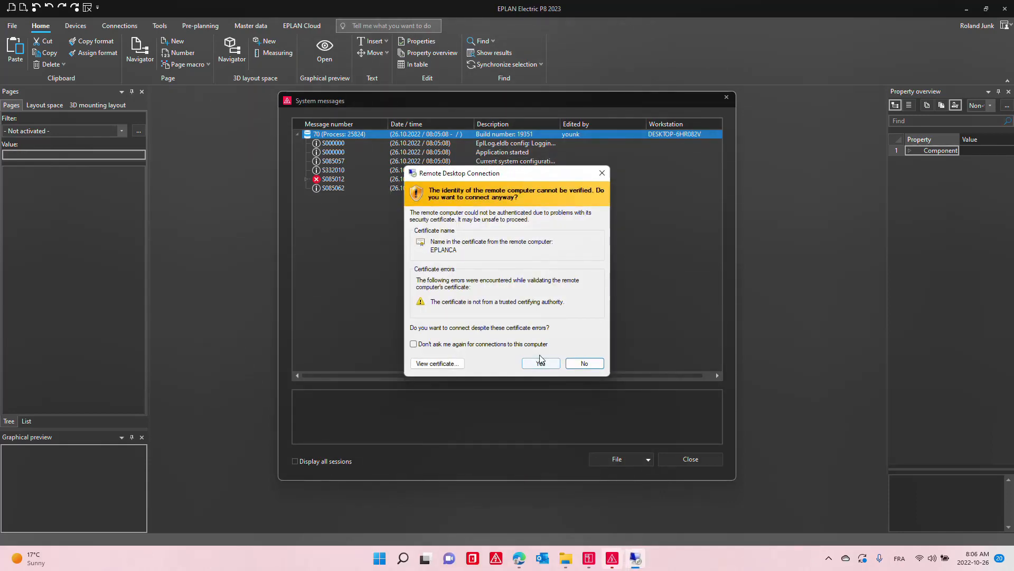
left_click(540, 363)
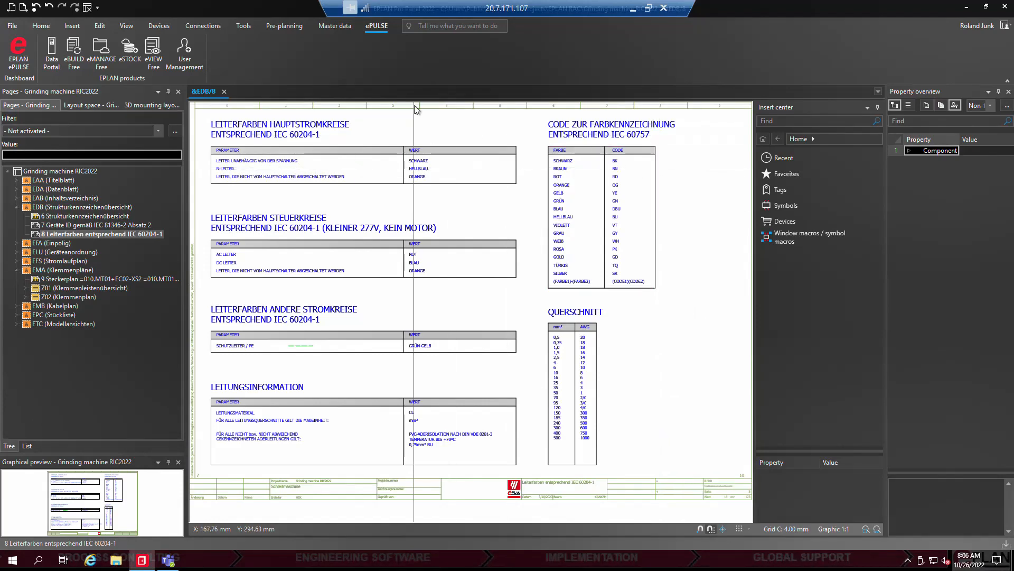
Step: Examine the database source options in the user's parts management settings of the remote EPLAN Pro Panel 2022, and close the settings
left_click(19, 27)
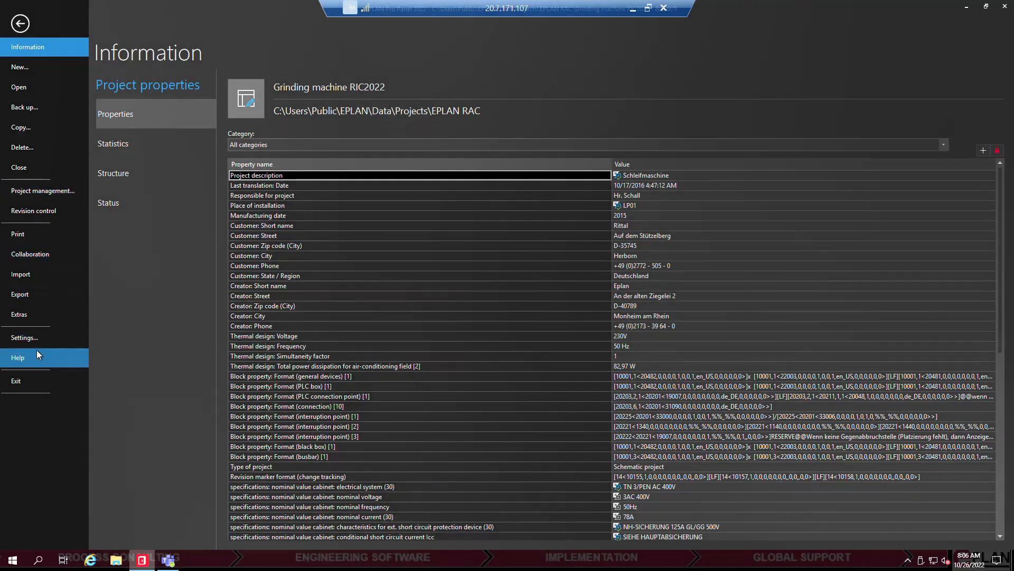
left_click(34, 337)
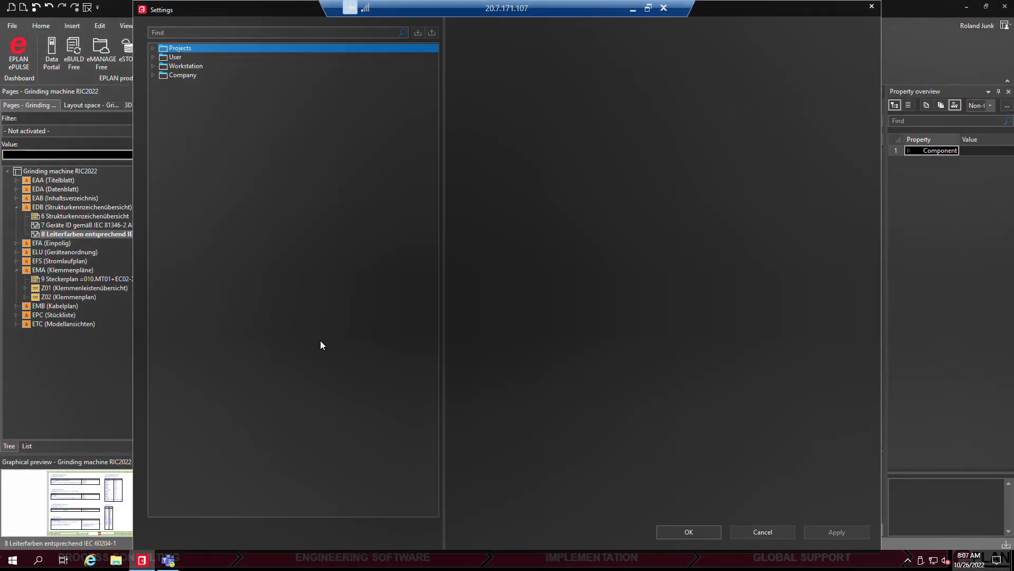
double_click(176, 56)
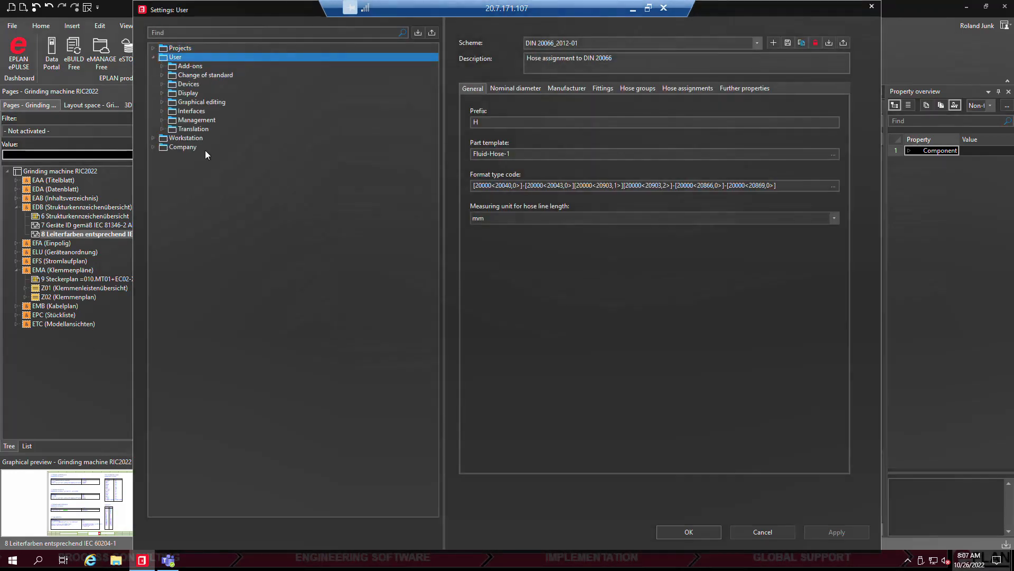
double_click(204, 119)
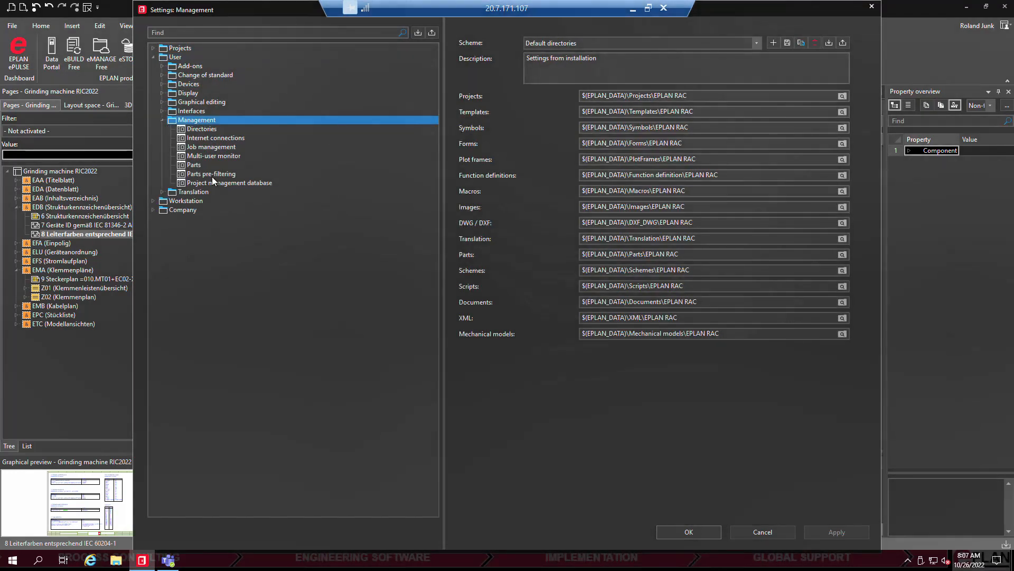
left_click(193, 165)
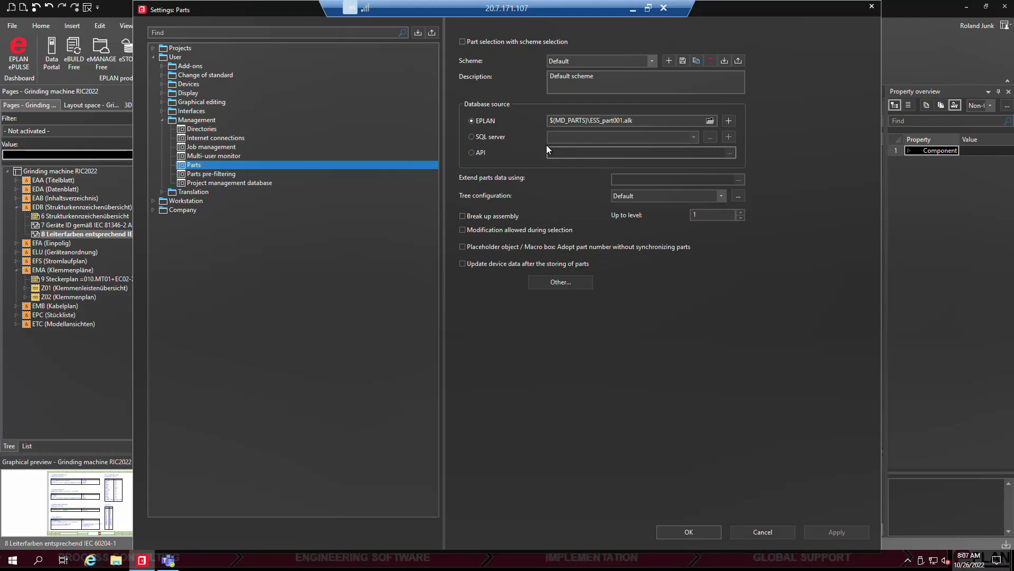
left_click(709, 535)
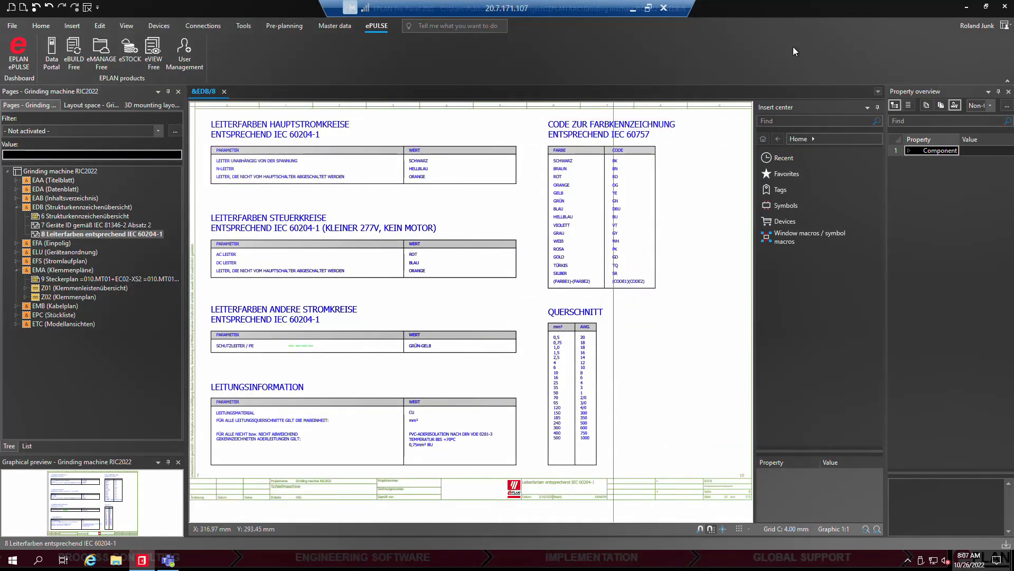
Step: Restore the remote Pro Panel window to a smaller size, minimize the remote session, and close the system messages in EPLAN Electric P8 2023
double_click(778, 11)
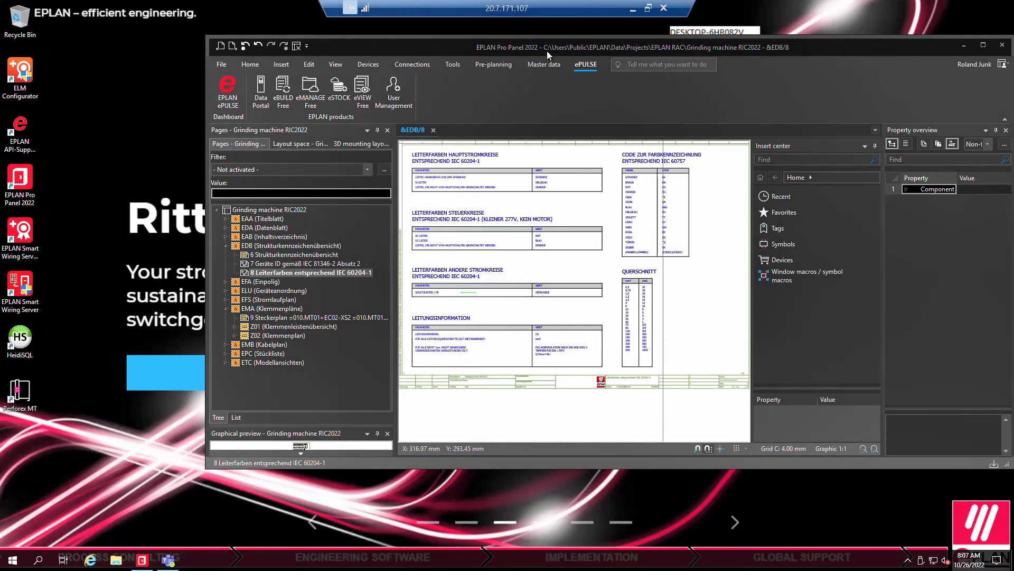
left_click_drag(552, 50, 510, 45)
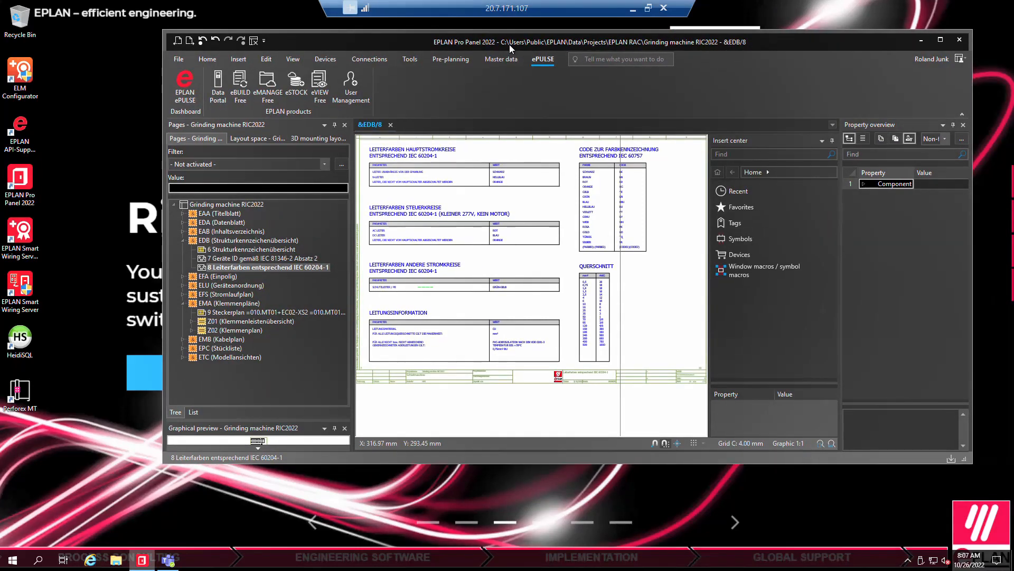
left_click(635, 9)
left_click(685, 459)
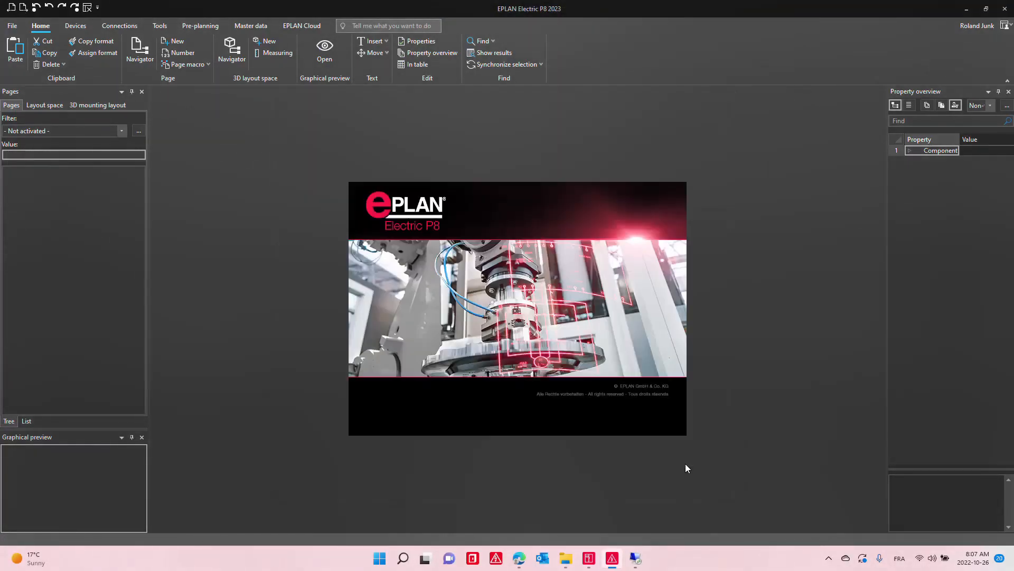
Step: Use the eSTOCK collection RAC as the database source in the user's parts management settings and accept the settings
left_click(13, 26)
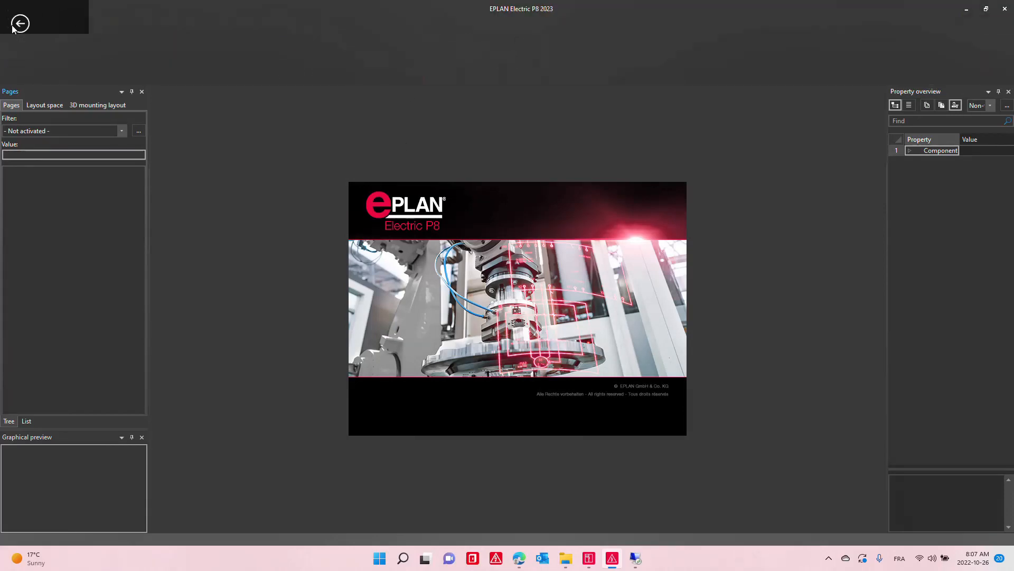
left_click(23, 337)
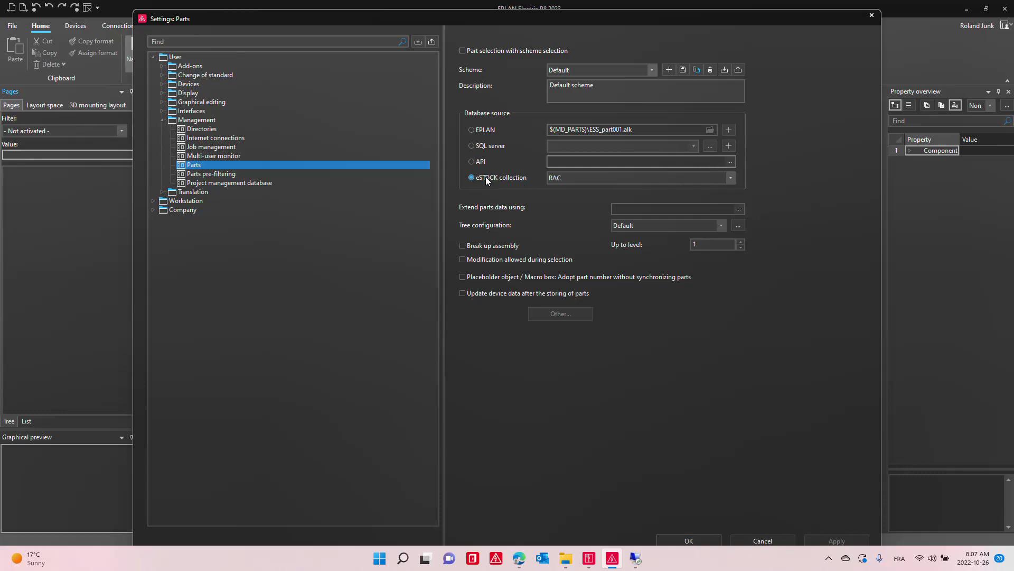
left_click(595, 180)
left_click(595, 181)
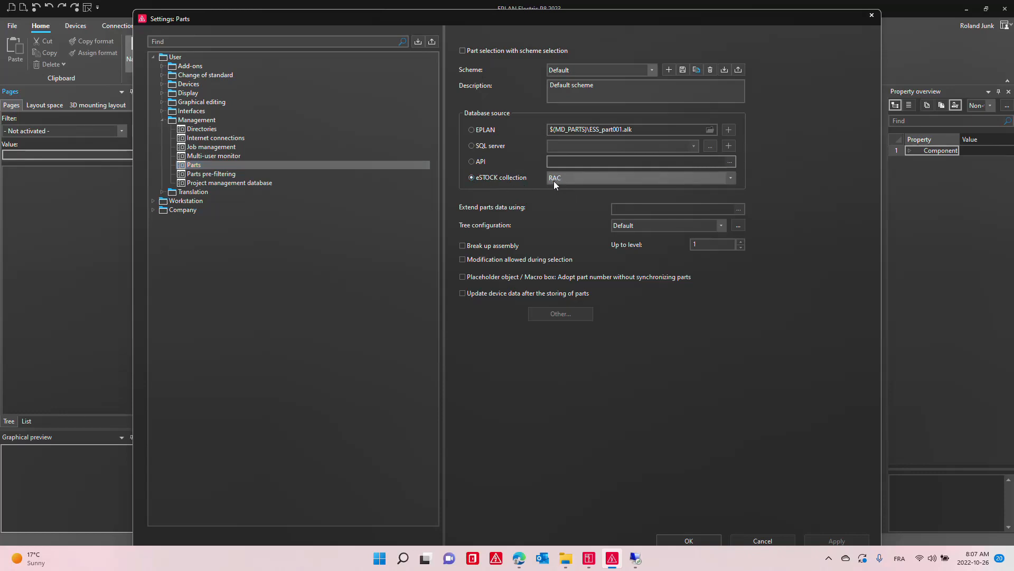
left_click(689, 540)
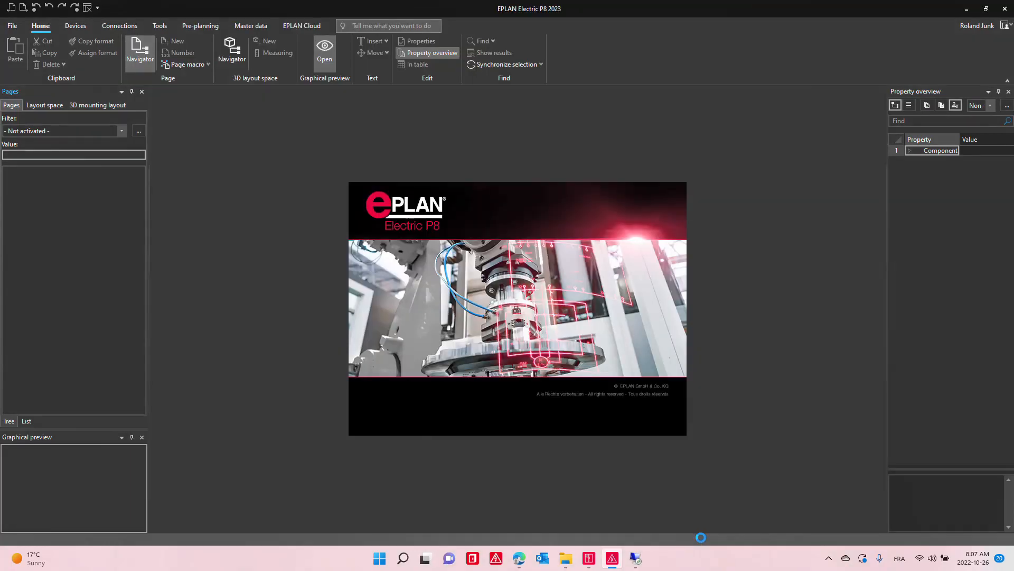
Step: Open the parts management, update it with the new data, and dismiss the eSTOCK document export message
left_click(253, 27)
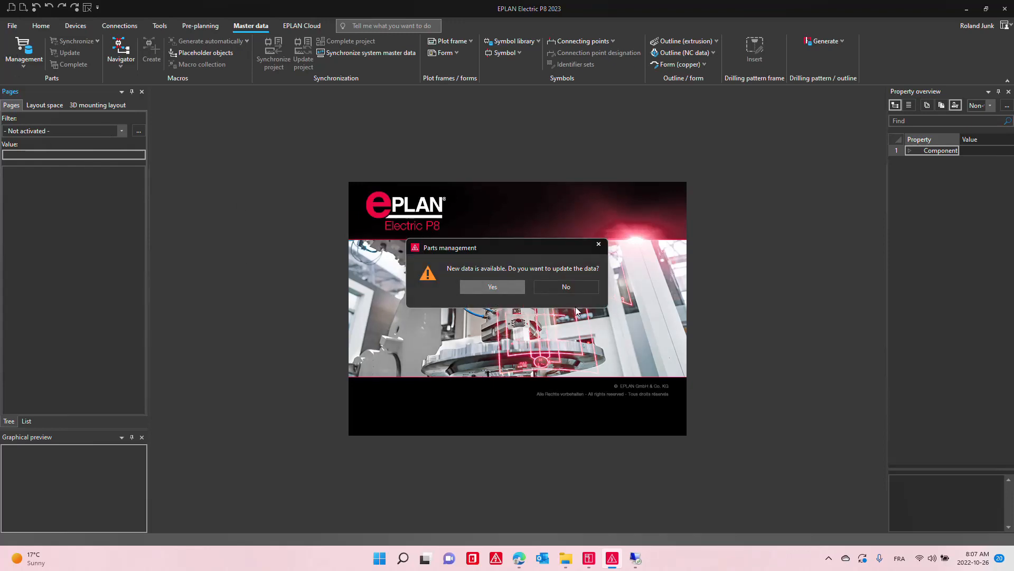
left_click(489, 289)
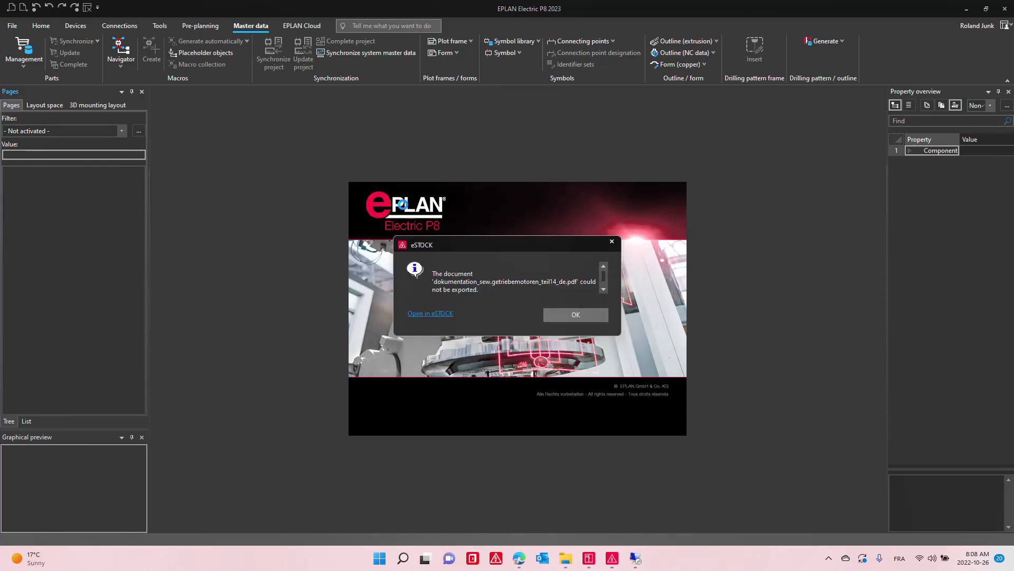
left_click(564, 317)
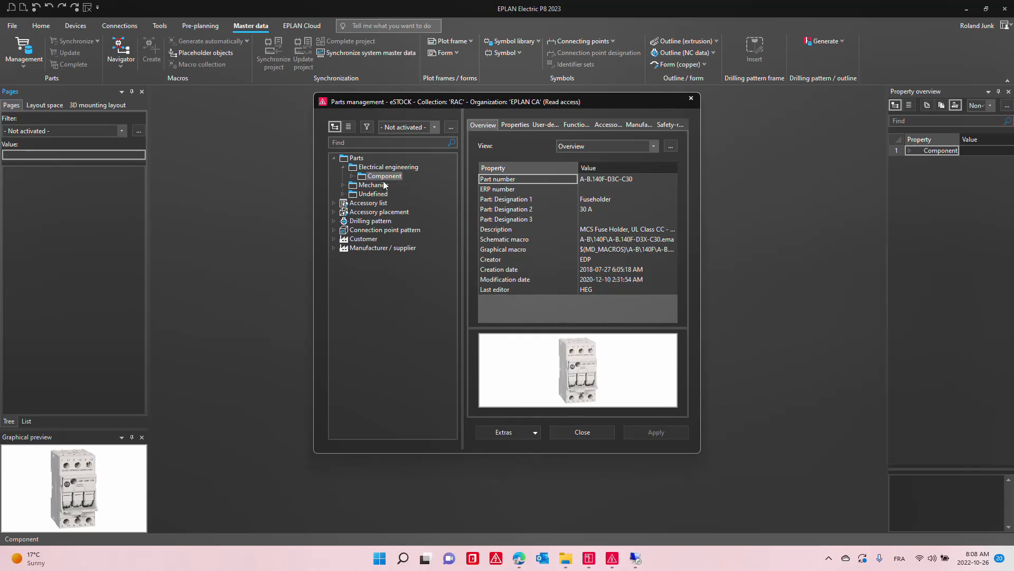
Step: Examine the SEW.DV112M4 and SEW.DRN90L4/FE/TH motors under Component > Motors > General > SEW, and close the parts management
double_click(384, 179)
double_click(389, 204)
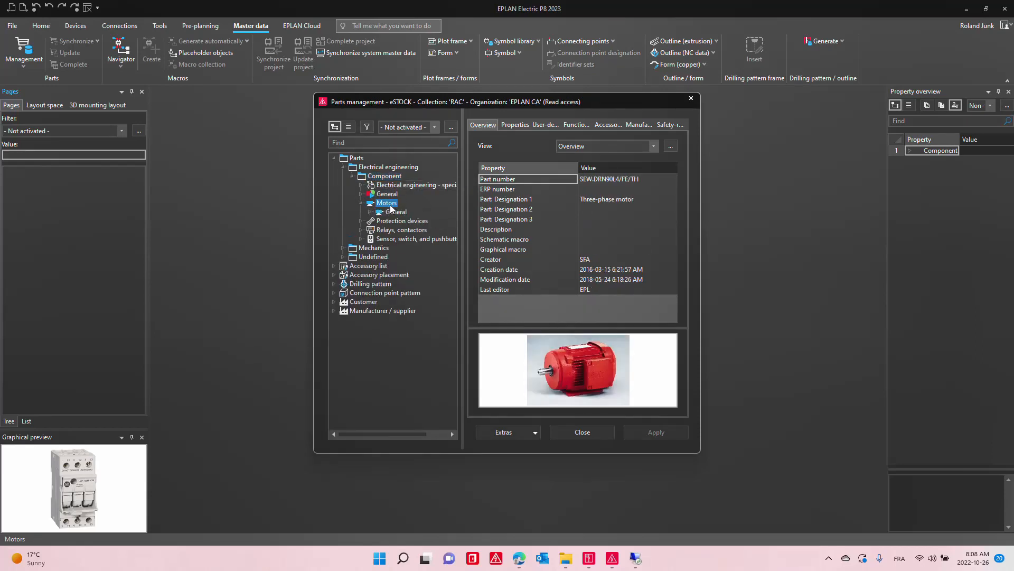
double_click(396, 212)
double_click(400, 221)
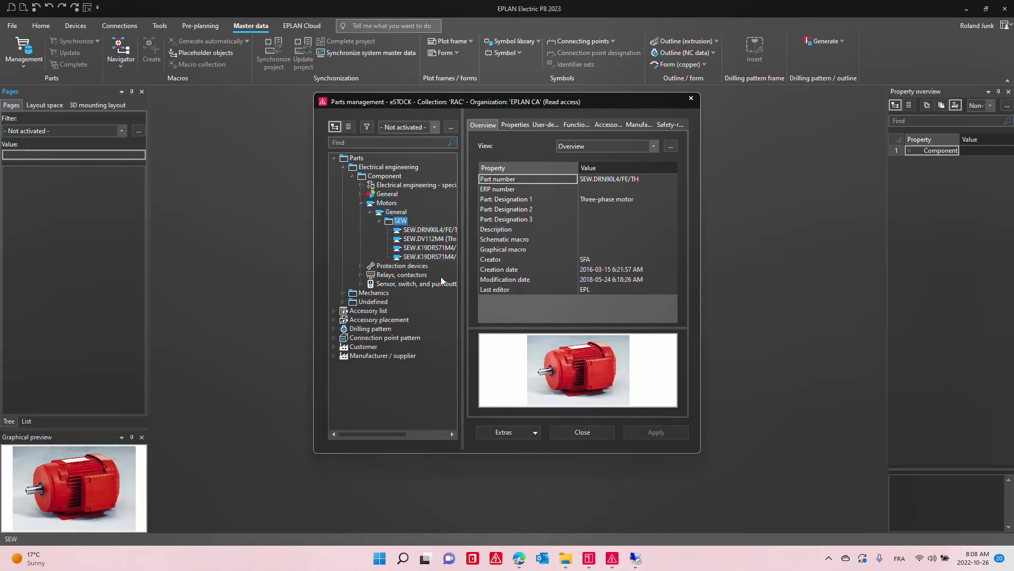
left_click(425, 239)
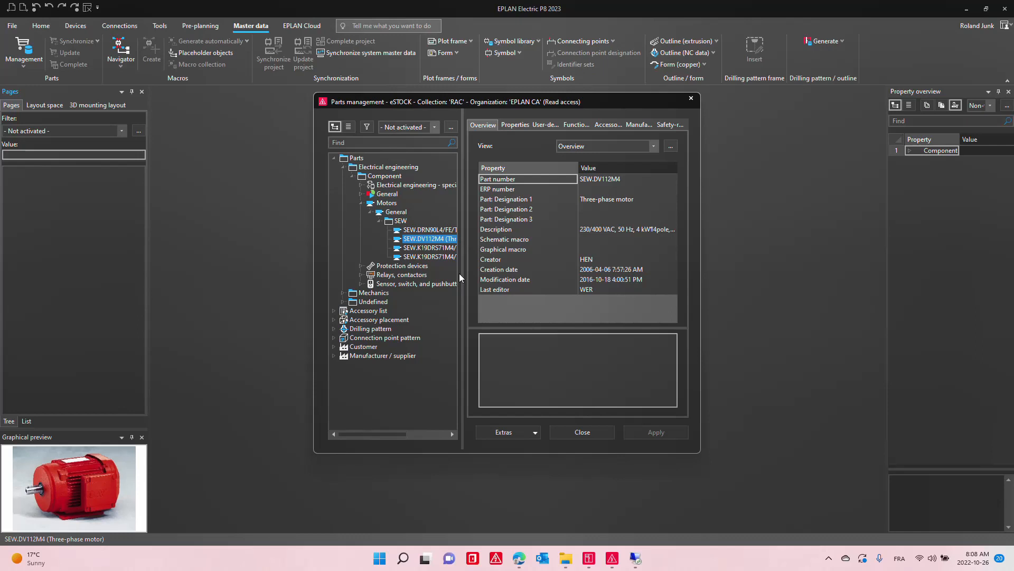
left_click(439, 231)
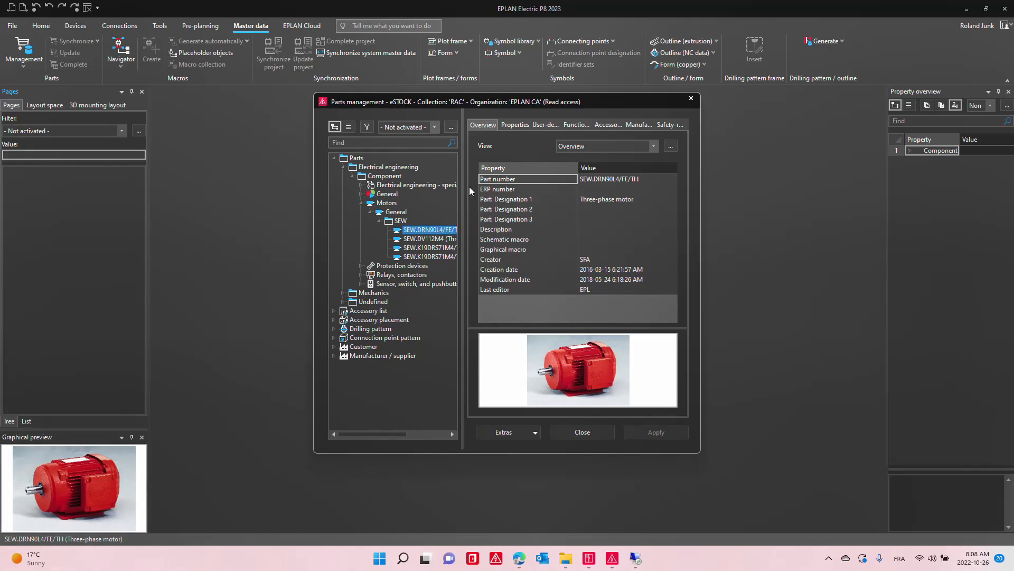
left_click(597, 429)
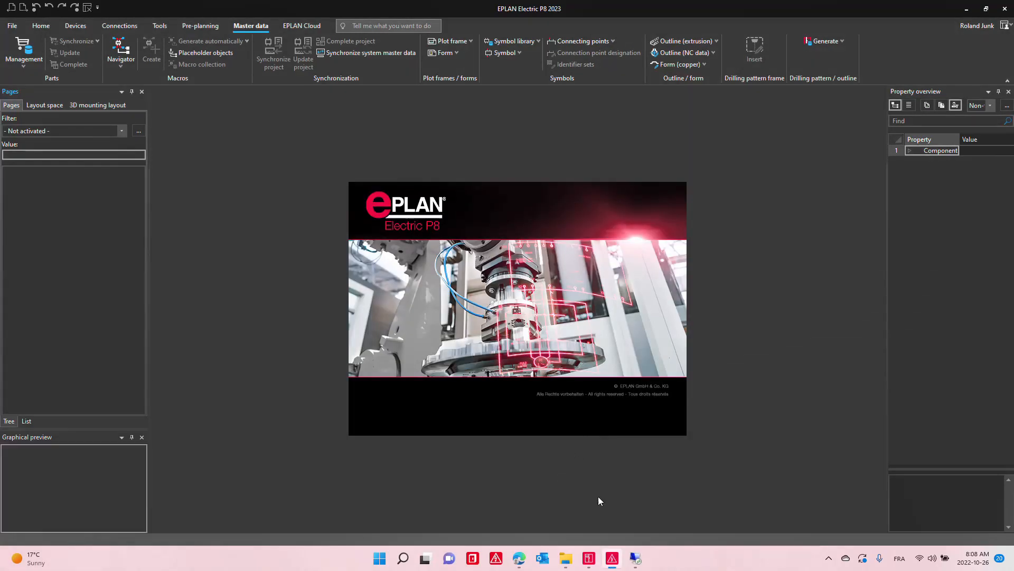
Step: Switch to the browser, examine a user's eSTOCK license role in EPLAN Cloud User Management, and return to the desktop
left_click(520, 558)
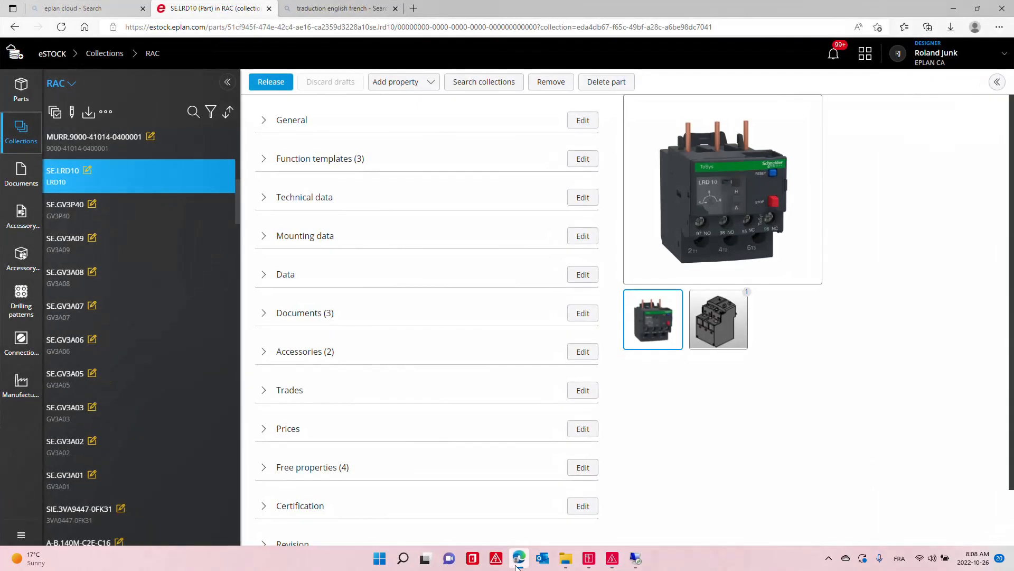
left_click(866, 53)
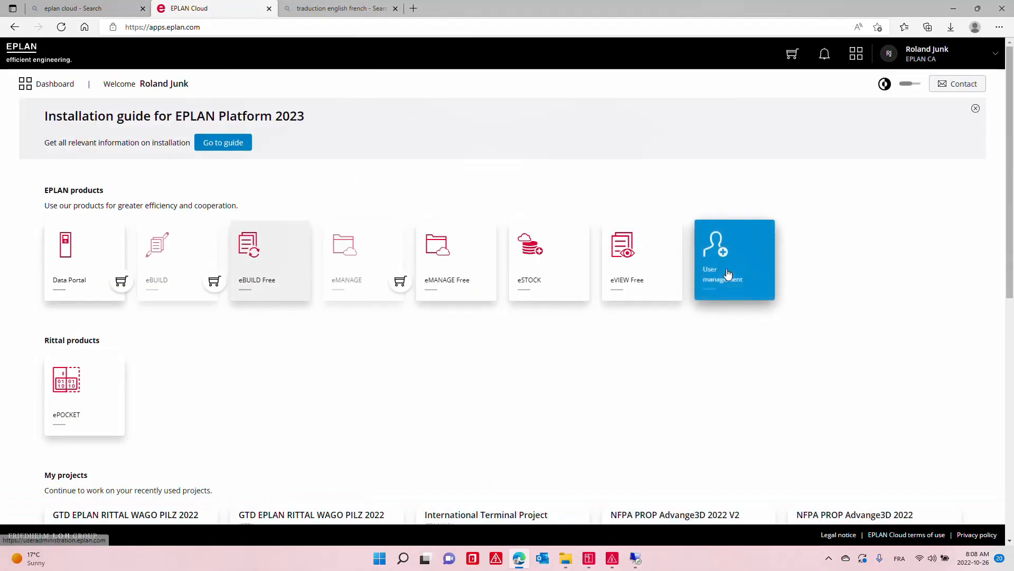
left_click(728, 274)
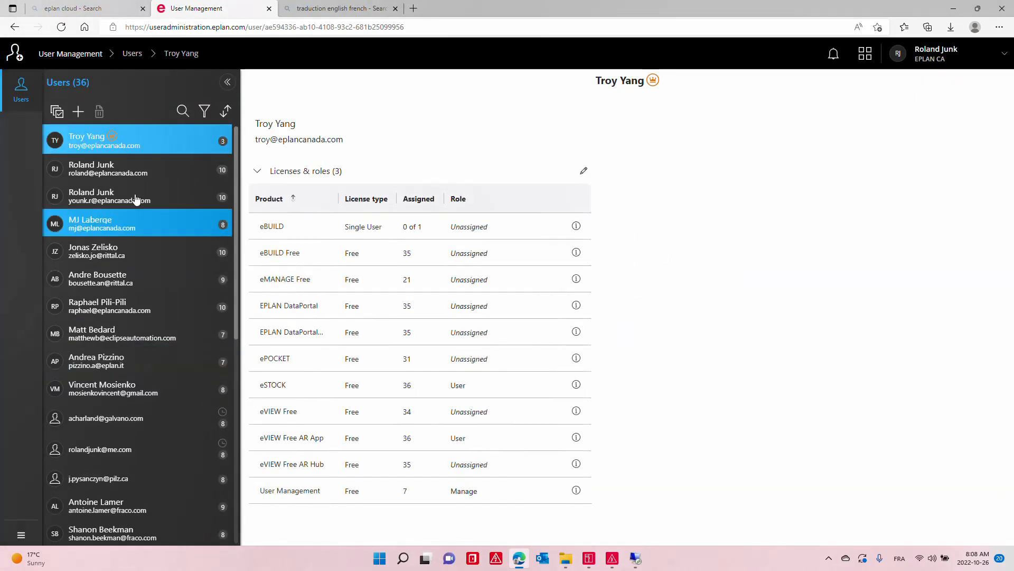
left_click(125, 201)
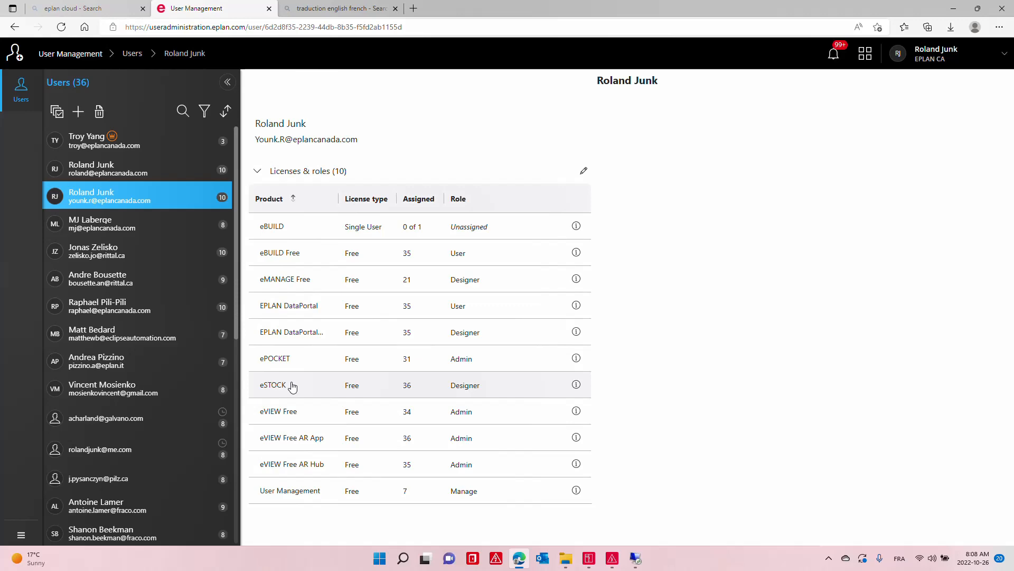
left_click(955, 10)
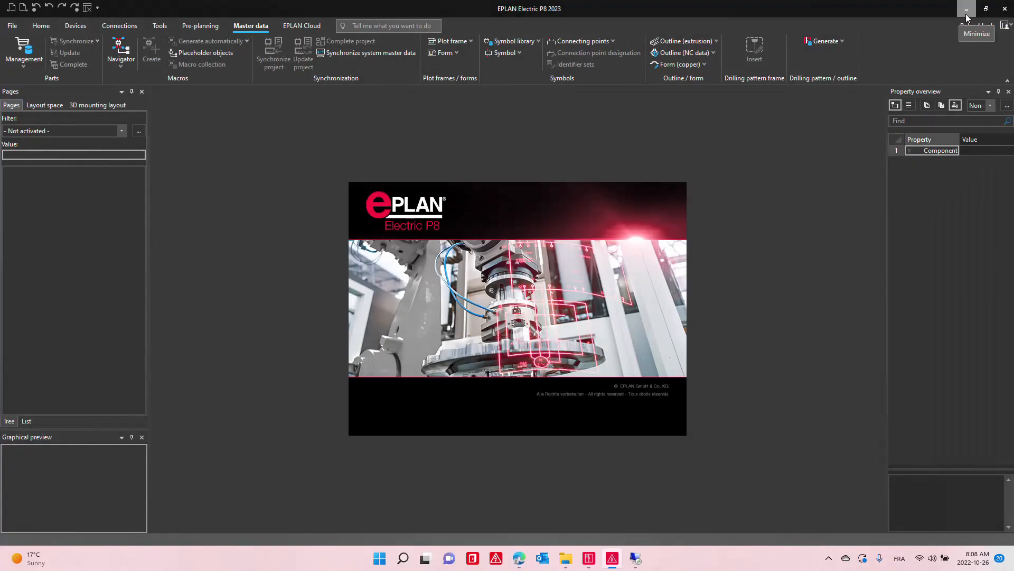
left_click(966, 9)
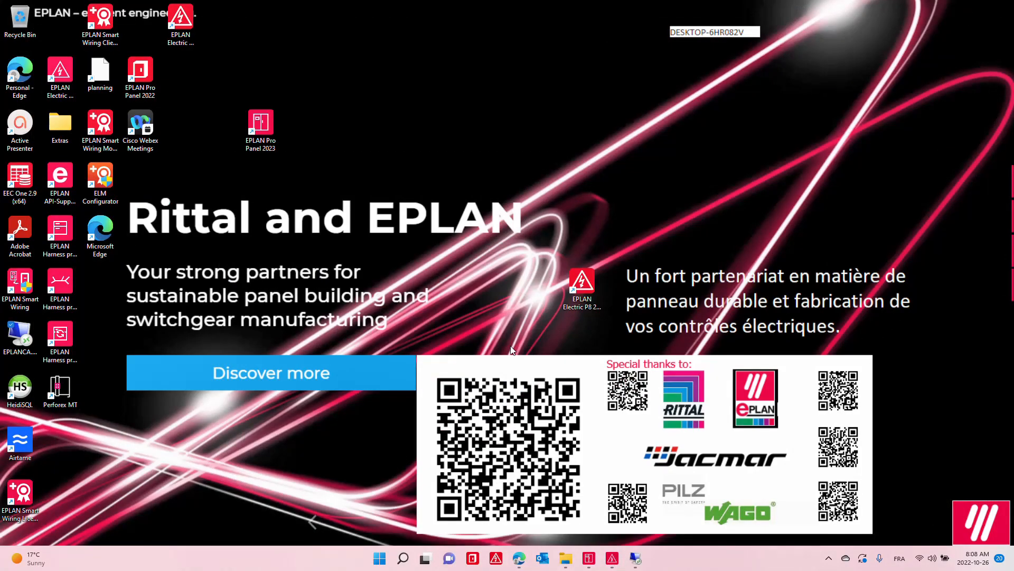